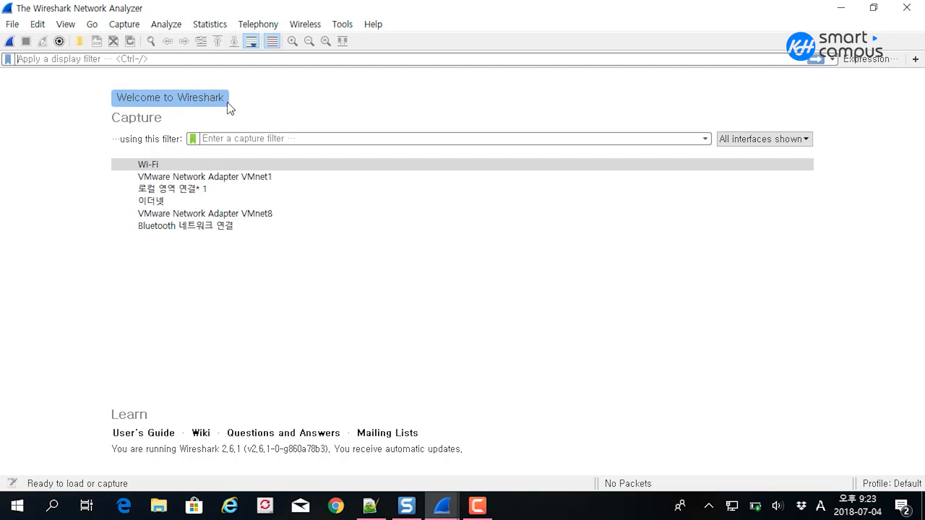
Open a blank Notepad window by running notepad.
{"action": "key", "text": "super+r"}
{"action": "type", "text": "not4epad"}
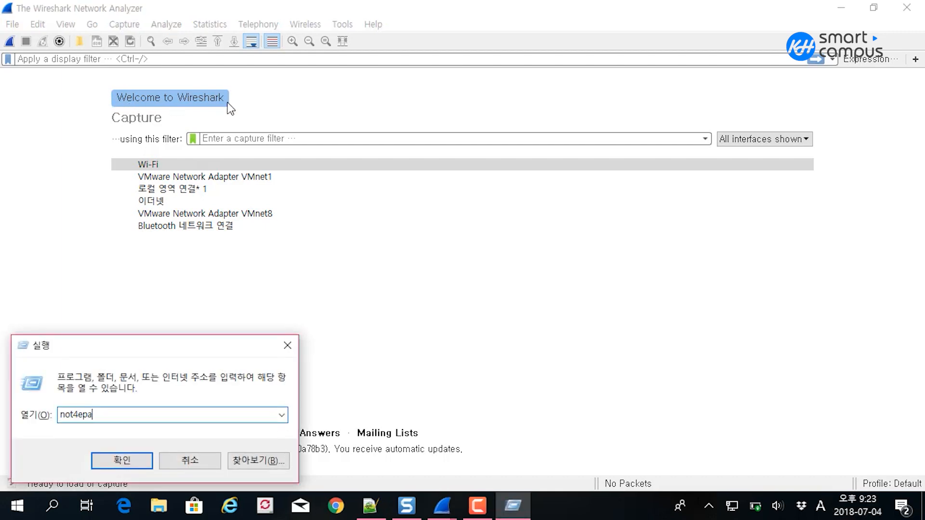
{"action": "key", "text": "Return"}
{"action": "key", "text": "Return"}
{"action": "type", "text": "notepad"}
{"action": "key", "text": "Return"}
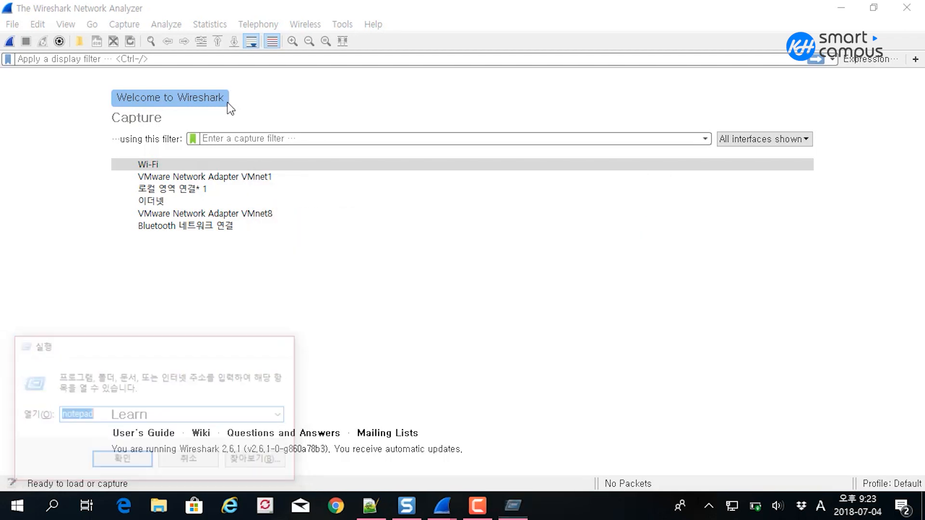
Write "캡처 필터" and "화면 필터" on two separate lines in the blank note.
{"action": "key", "text": "Hangul"}
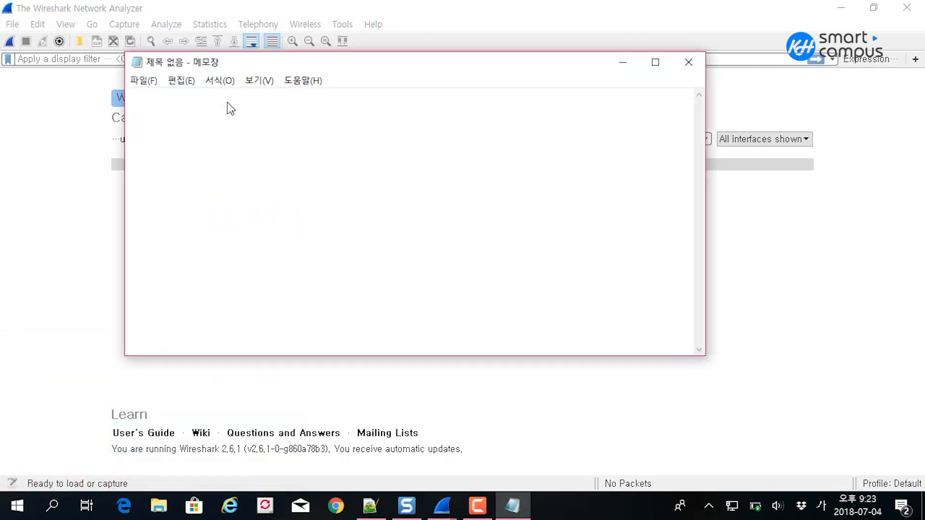
{"action": "type", "text": "캡처 필터"}
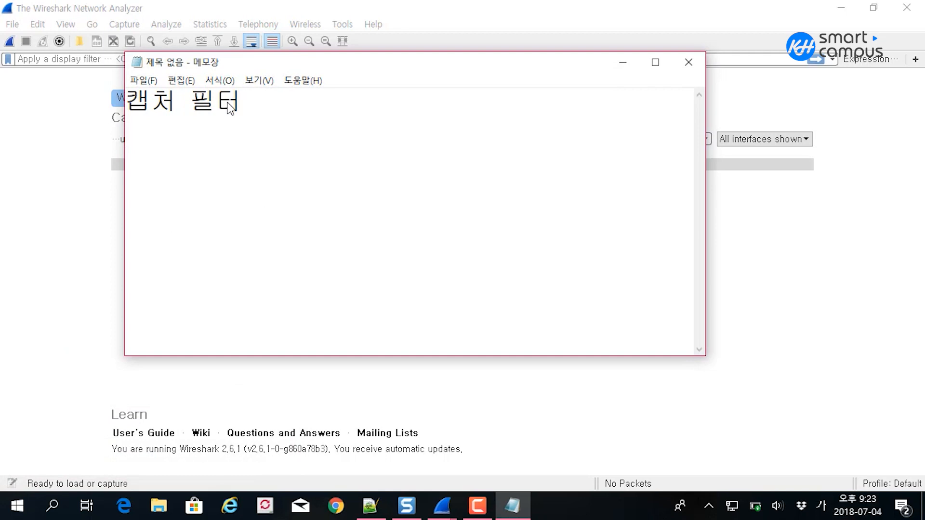
{"action": "key", "text": "Return"}
{"action": "type", "text": "화면 필터"}
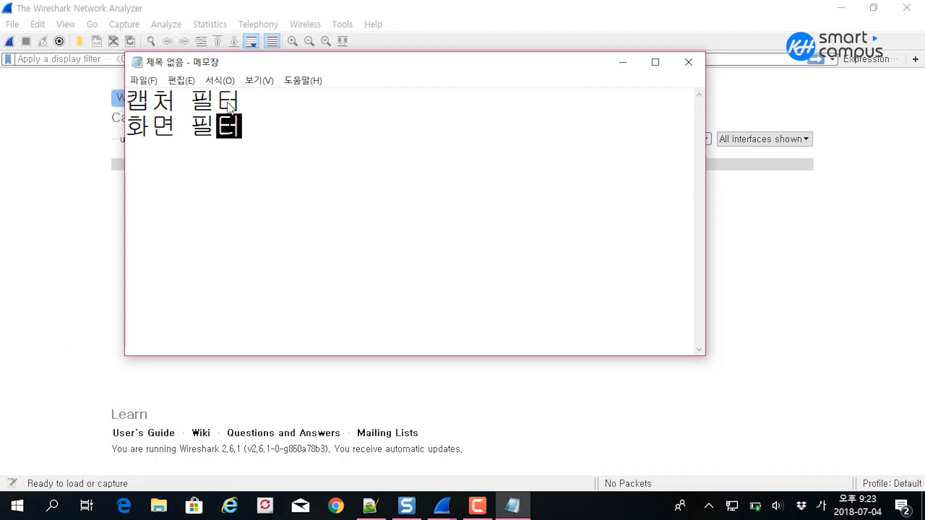
{"action": "key", "text": "BackSpace"}
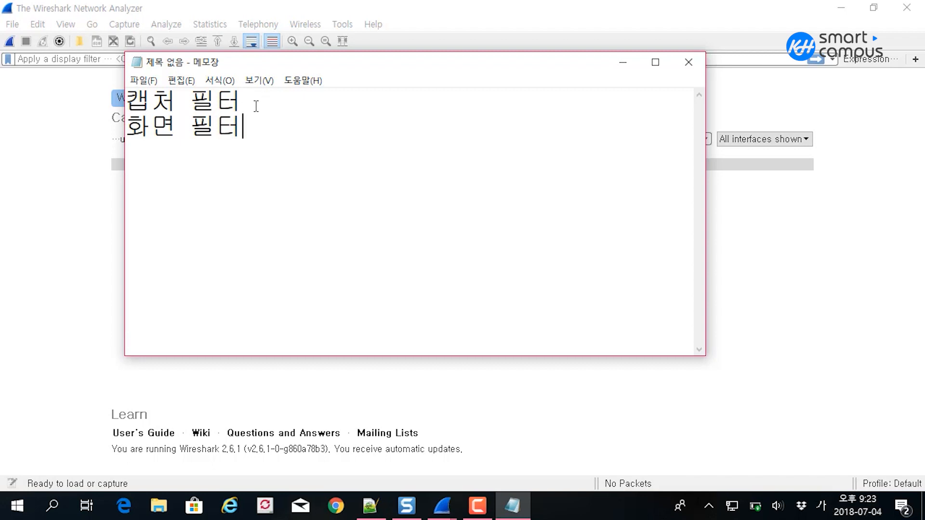
Highlight the "캡처 필터" line in the note.
{"action": "left_click", "coordinate": [256, 103]}
{"action": "left_click_drag", "start_coordinate": [225, 99], "coordinate": [103, 95]}
{"action": "left_click", "coordinate": [290, 126]}
{"action": "left_click_drag", "start_coordinate": [262, 92], "coordinate": [54, 87]}
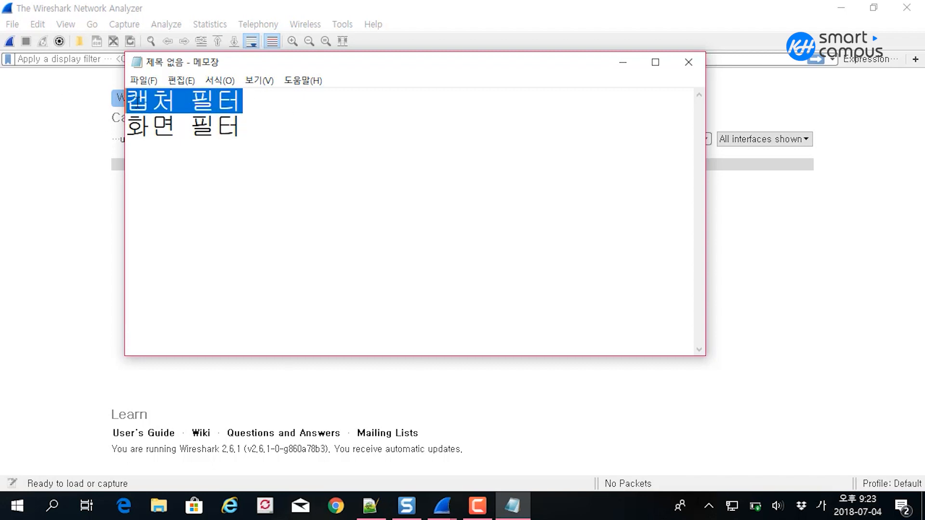
Switch to Wireshark, open the capture options and select the "로컬 영역 연결* 1" interface.
{"action": "left_click", "coordinate": [161, 9]}
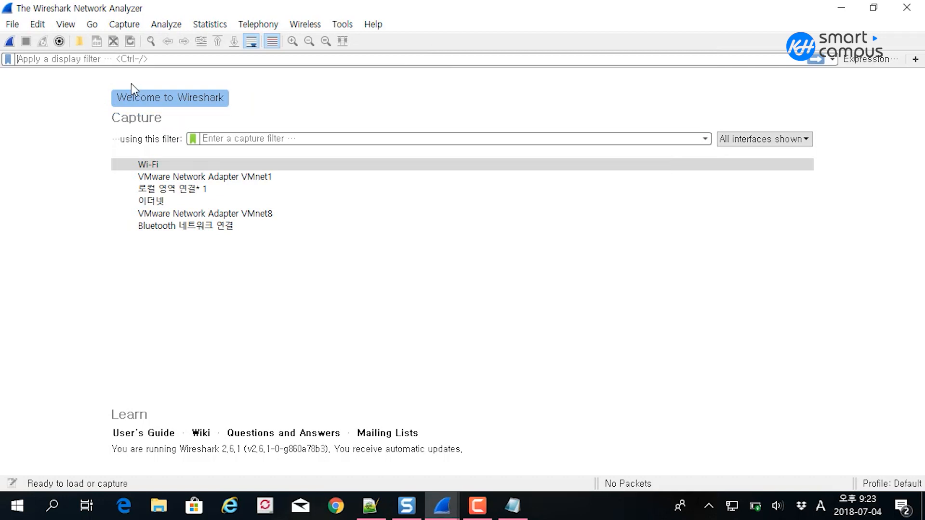
{"action": "left_click", "coordinate": [125, 24]}
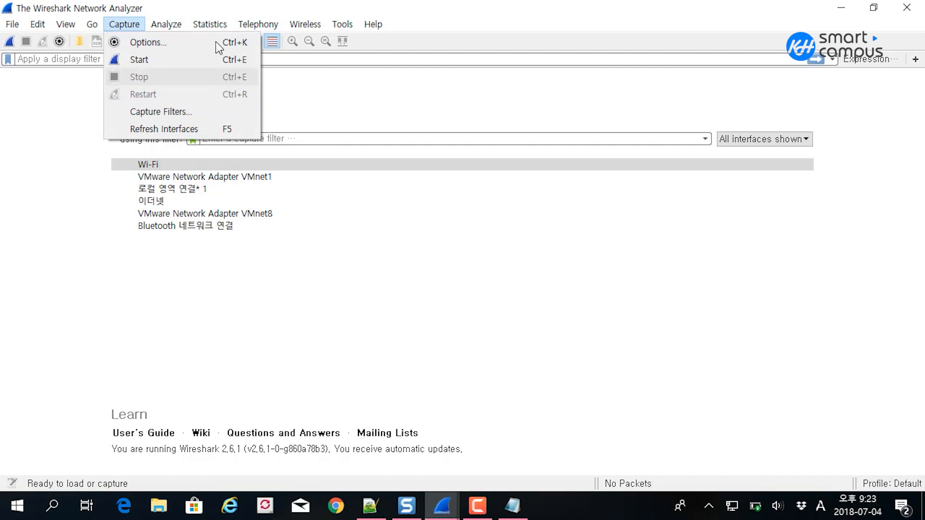
{"action": "left_click", "coordinate": [177, 43]}
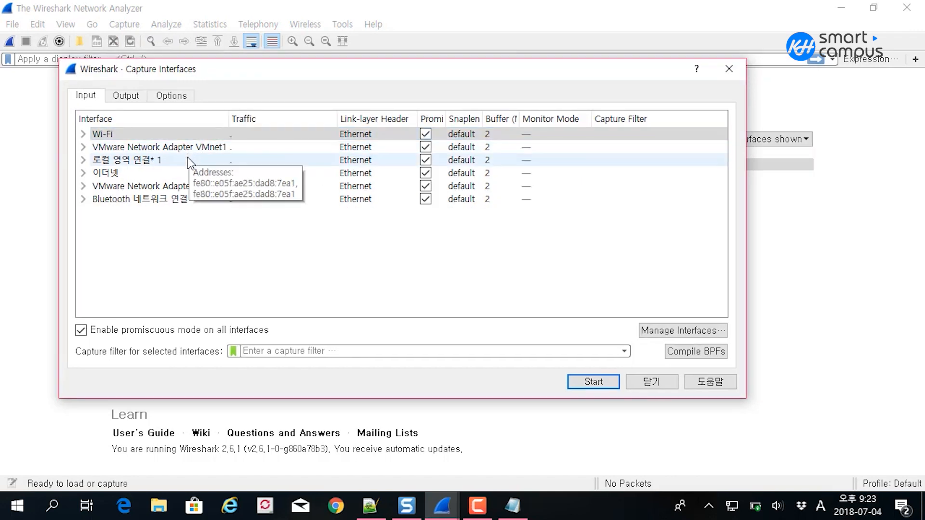
{"action": "left_click", "coordinate": [180, 161]}
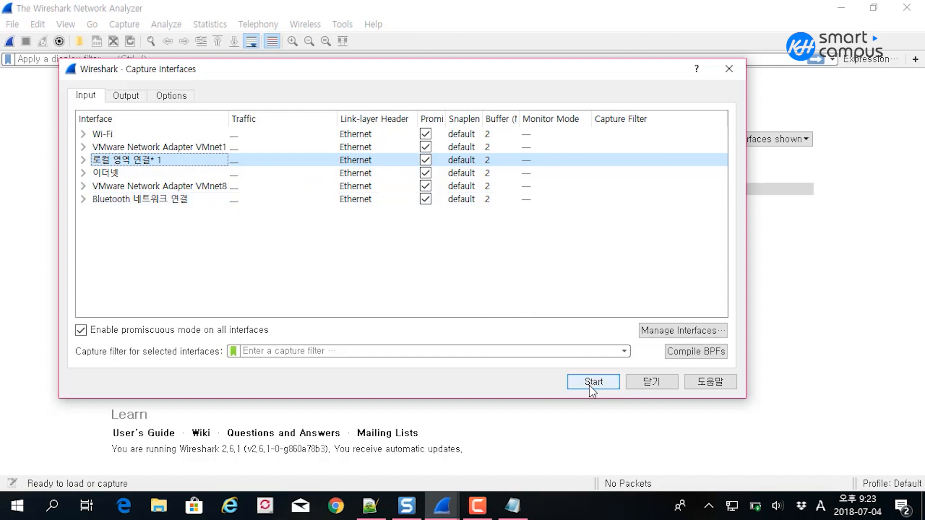
{"action": "left_click_drag", "start_coordinate": [413, 71], "coordinate": [430, 67]}
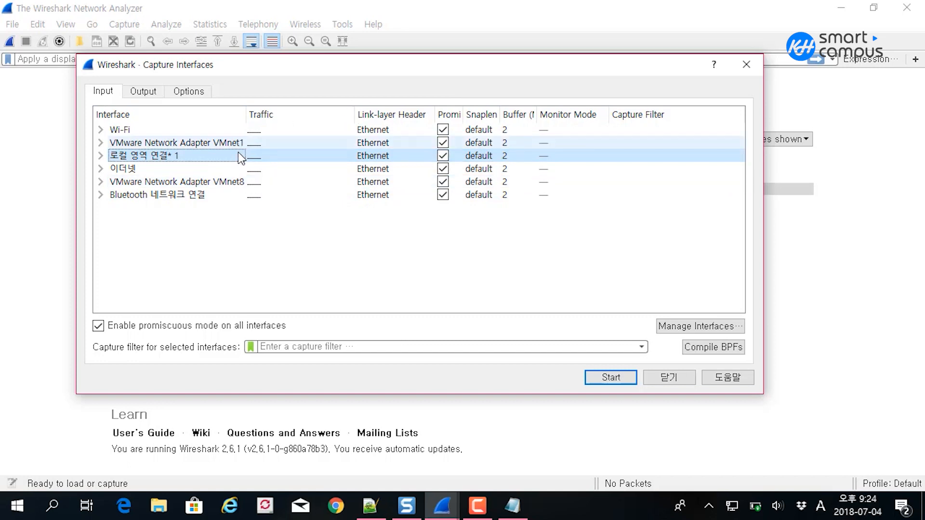
{"action": "left_click_drag", "start_coordinate": [239, 74], "coordinate": [244, 89]}
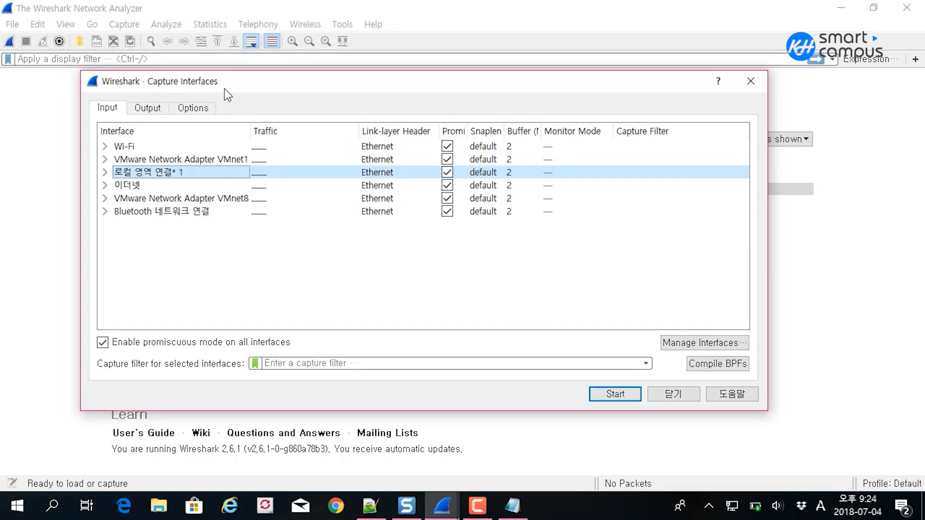
{"action": "left_click_drag", "start_coordinate": [124, 78], "coordinate": [124, 80]}
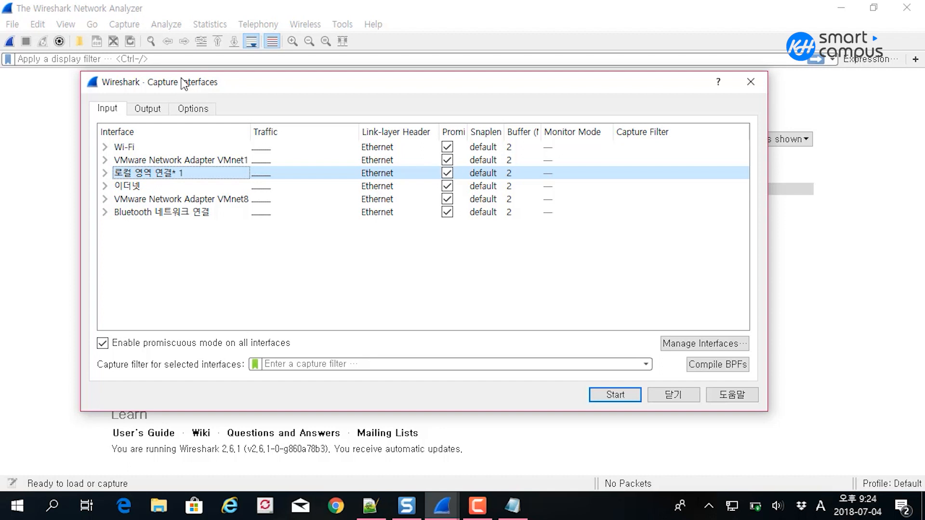
{"action": "left_click_drag", "start_coordinate": [184, 82], "coordinate": [189, 71]}
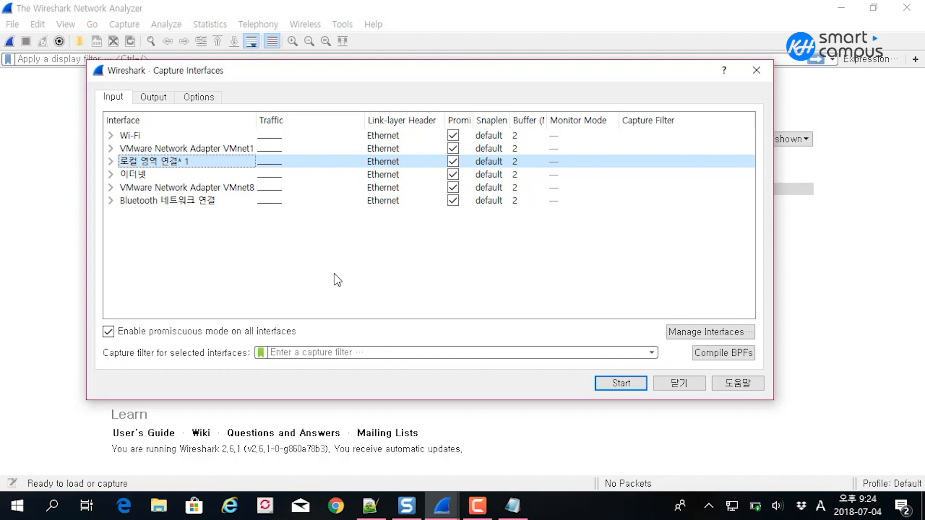
Switch back to Notepad and add the line "winpcap 드라이브" beneath the two filter lines, separated by an empty line.
{"action": "left_click", "coordinate": [512, 506]}
{"action": "left_click", "coordinate": [318, 184]}
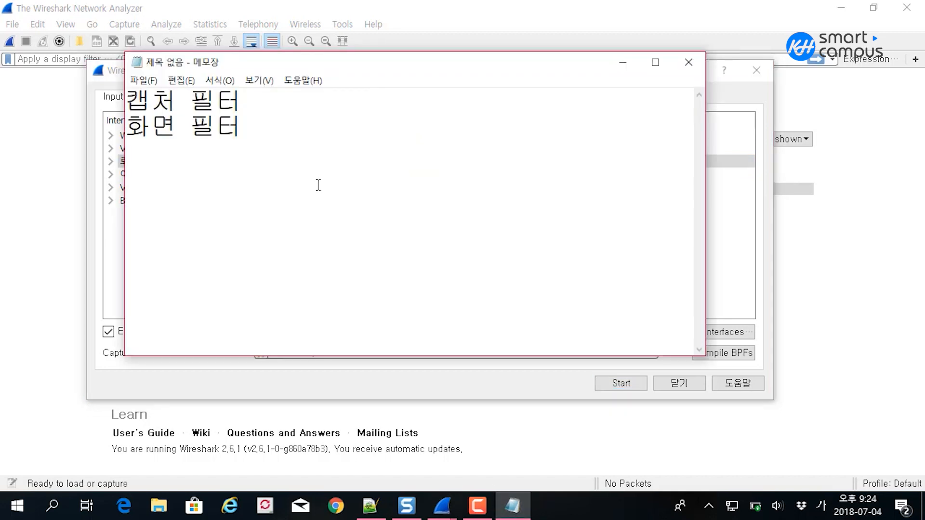
{"action": "key", "text": "Return"}
{"action": "type", "text": "ㅈ"}
{"action": "key", "text": "BackSpace"}
{"action": "key", "text": "Hangul"}
{"action": "type", "text": "winp"}
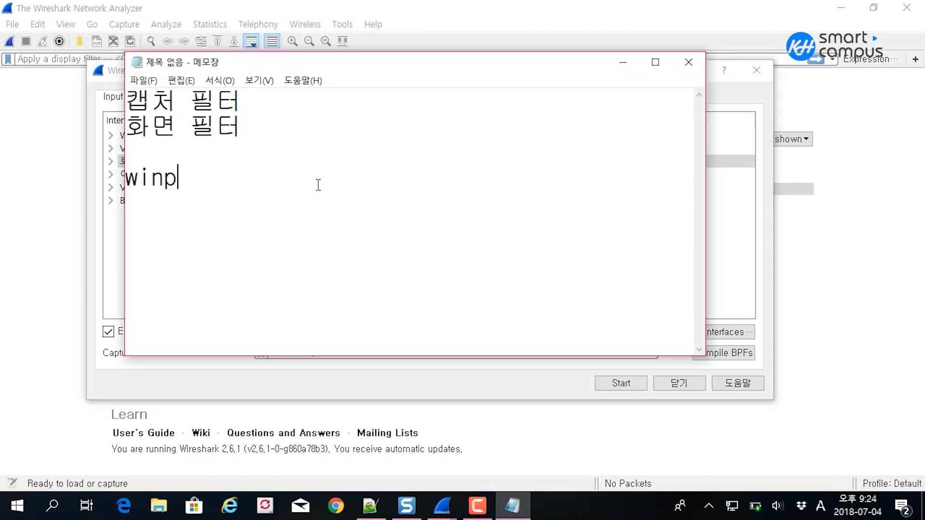
{"action": "type", "text": "cap"}
{"action": "key", "text": "Hangul"}
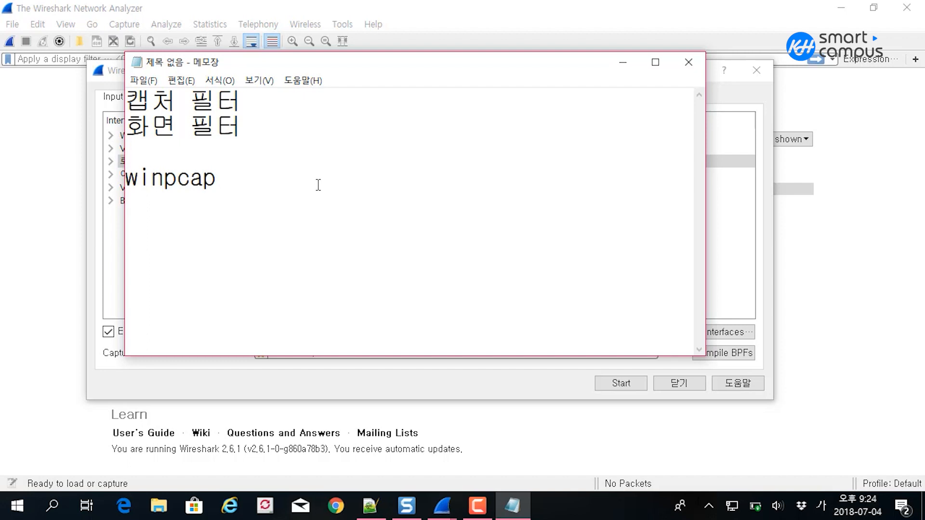
{"action": "type", "text": "드라이브"}
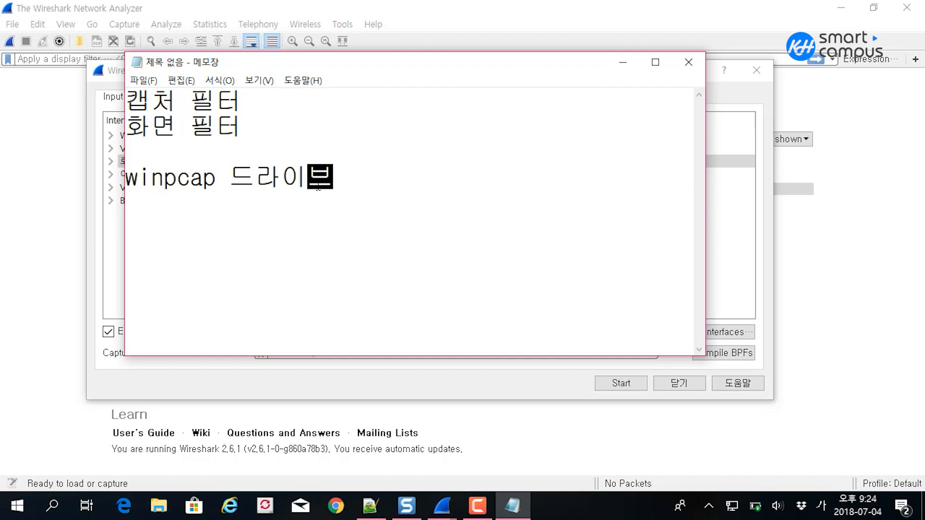
{"action": "key", "text": "Return"}
Highlight the word "winpcap" in the note and return to Wireshark's Capture Interfaces dialog.
{"action": "left_click_drag", "start_coordinate": [392, 182], "coordinate": [124, 180]}
{"action": "left_click_drag", "start_coordinate": [220, 176], "coordinate": [109, 174]}
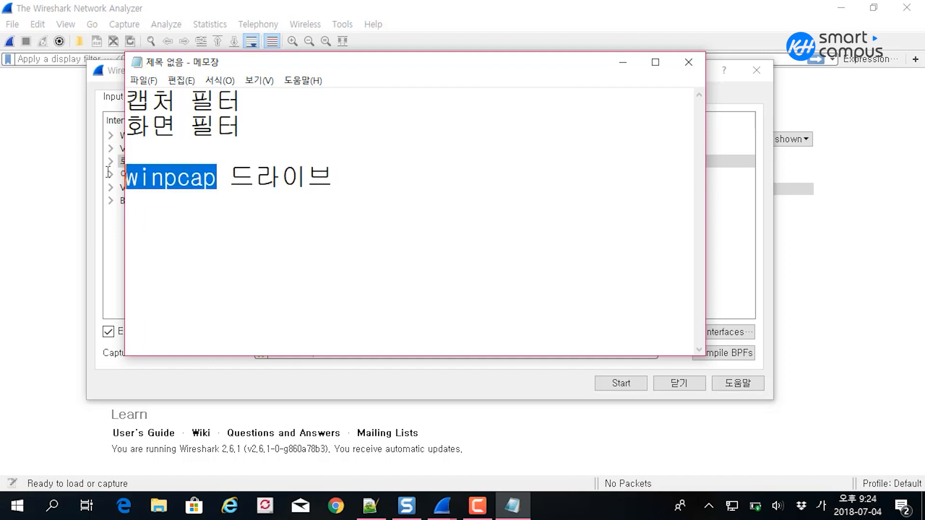
{"action": "left_click", "coordinate": [213, 197]}
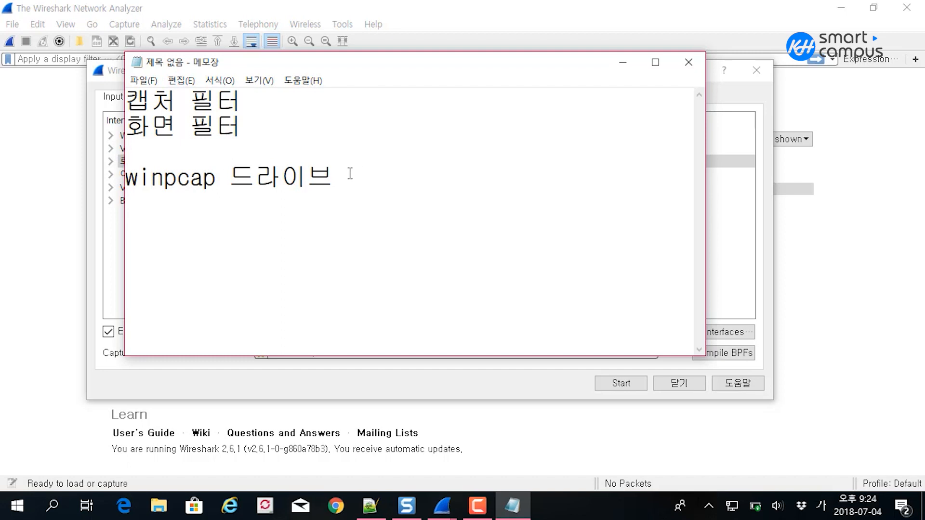
{"action": "left_click", "coordinate": [631, 66]}
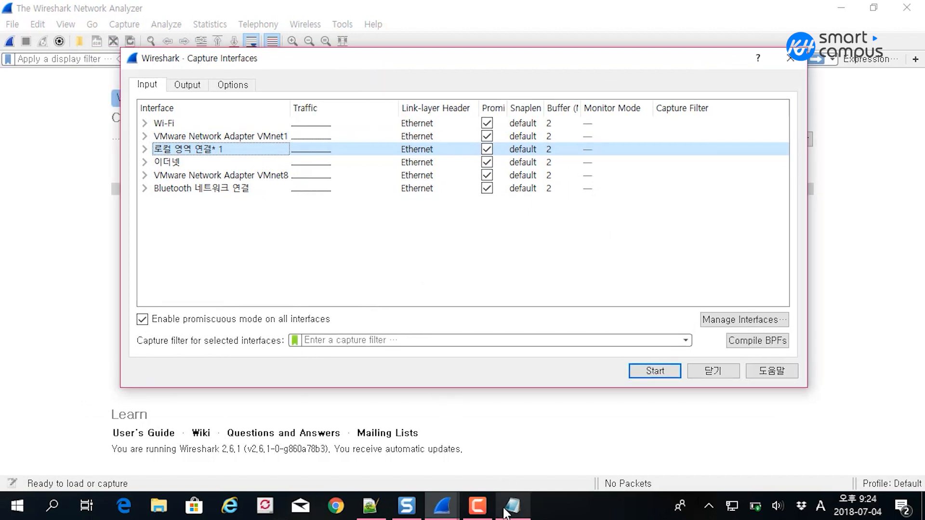
Bring the Notepad note back and add the line "대용량 패킷 수집 -" below the "winpcap 드라이브" line.
{"action": "mouse_move", "coordinate": [505, 512]}
{"action": "left_click", "coordinate": [517, 446]}
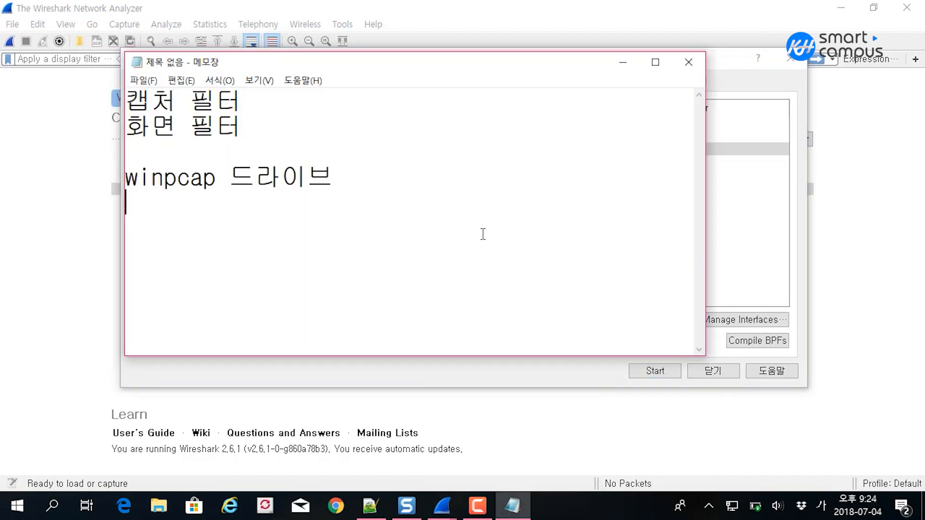
{"action": "key", "text": "Return"}
{"action": "type", "text": "댕용"}
{"action": "key", "text": "BackSpace"}
{"action": "key", "text": "BackSpace"}
{"action": "type", "text": "대용얄ㅇ"}
{"action": "key", "text": "BackSpace"}
{"action": "key", "text": "BackSpace"}
{"action": "key", "text": "BackSpace"}
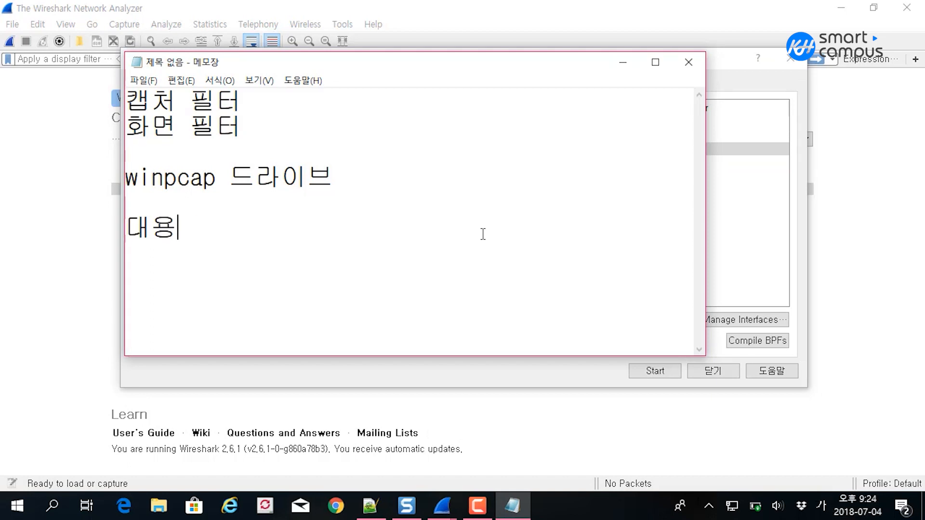
{"action": "type", "text": "량 패킷 수집 -"}
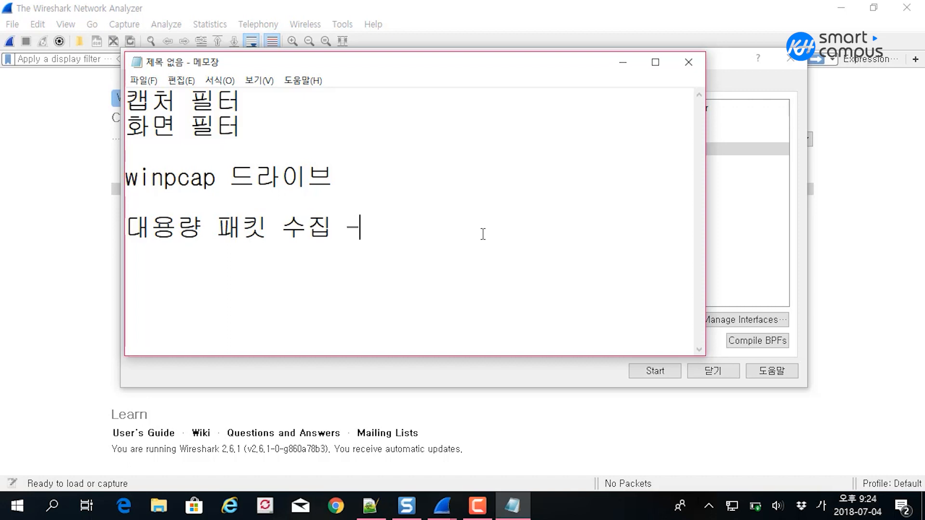
{"action": "type", "text": ">"}
{"action": "key", "text": "BackSpace"}
Try adding the line "-> http, tcp" beneath "캡처 필터" in the note and undo it.
{"action": "left_click", "coordinate": [355, 95]}
{"action": "key", "text": "Return"}
{"action": "type", "text": "->"}
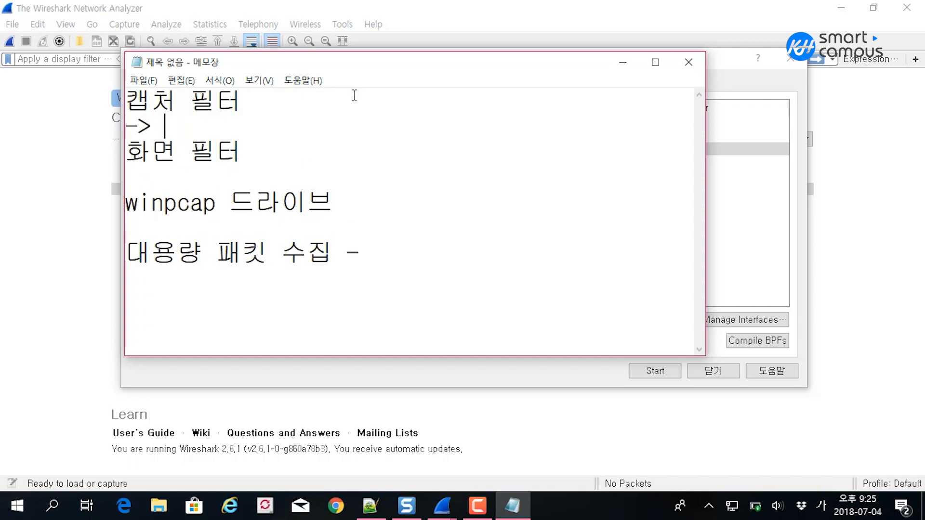
{"action": "key", "text": "Hangul"}
{"action": "type", "text": "http"}
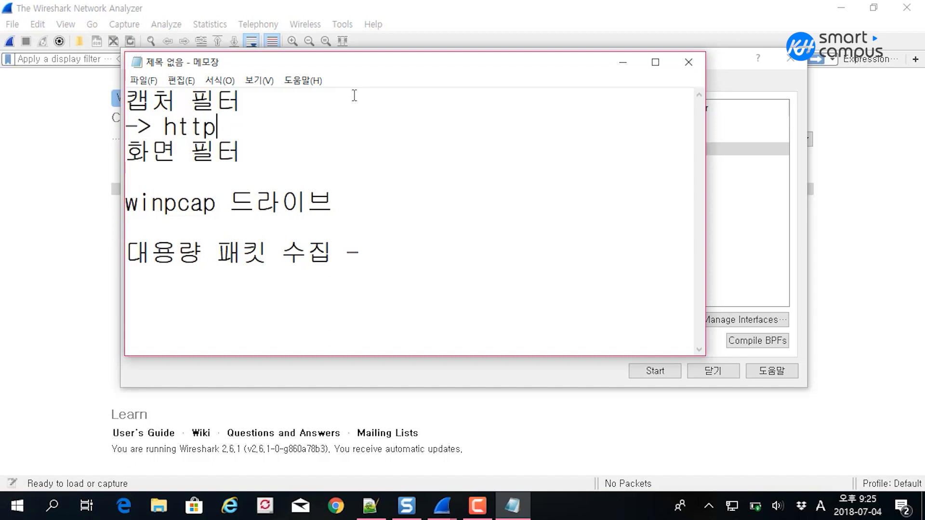
{"action": "type", "text": ", tcp"}
{"action": "key", "text": "Return"}
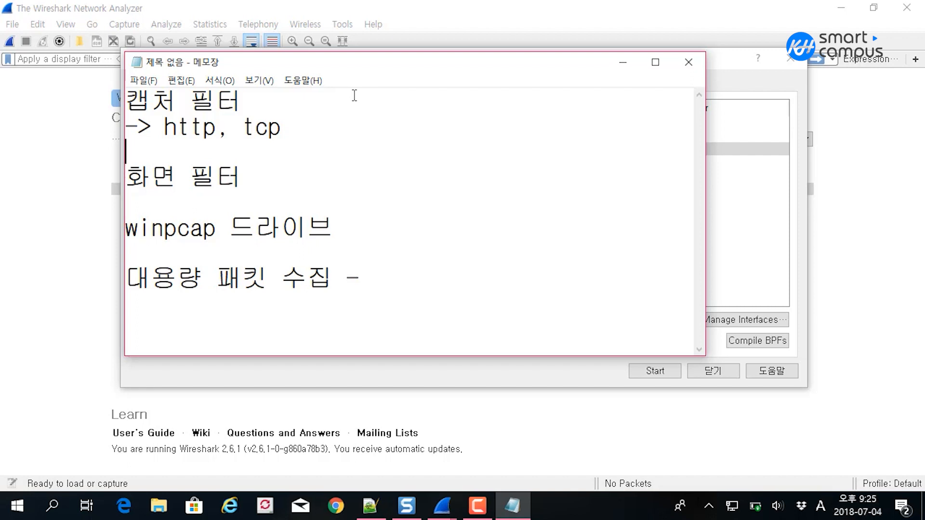
{"action": "key", "text": "ctrl+z"}
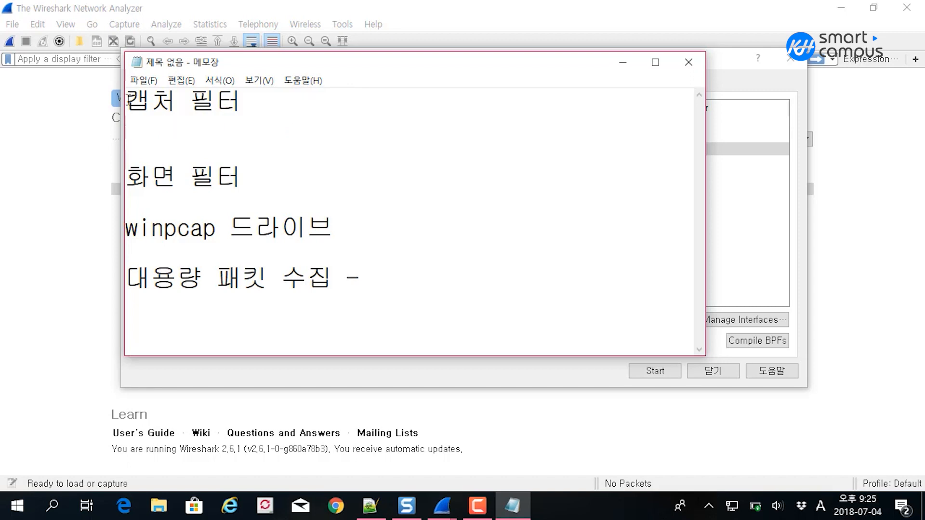
{"action": "key", "text": "ctrl+z"}
Return to Wireshark's Capture Interfaces dialog and set the capture filter for the selected "로컬 영역 연결* 1" interface to tcp.
{"action": "left_click", "coordinate": [385, 182]}
{"action": "left_click", "coordinate": [623, 61]}
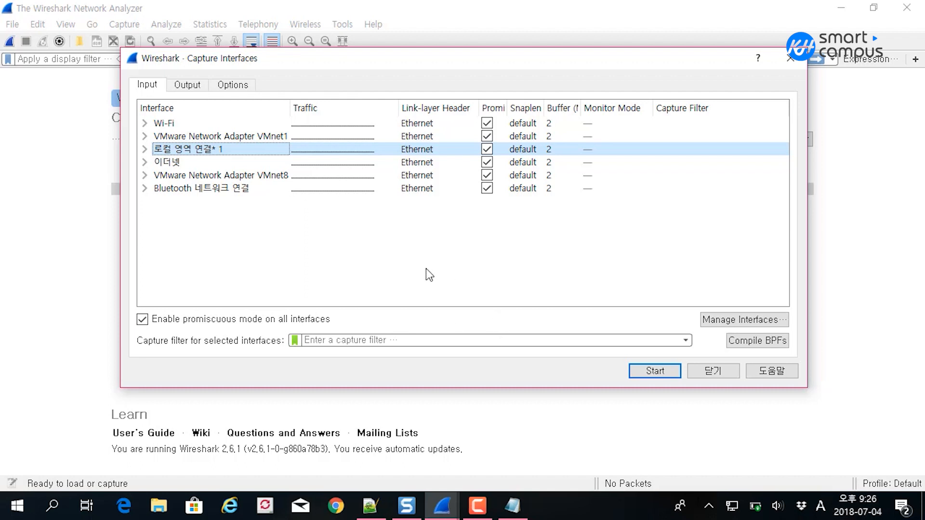
{"action": "left_click", "coordinate": [390, 340]}
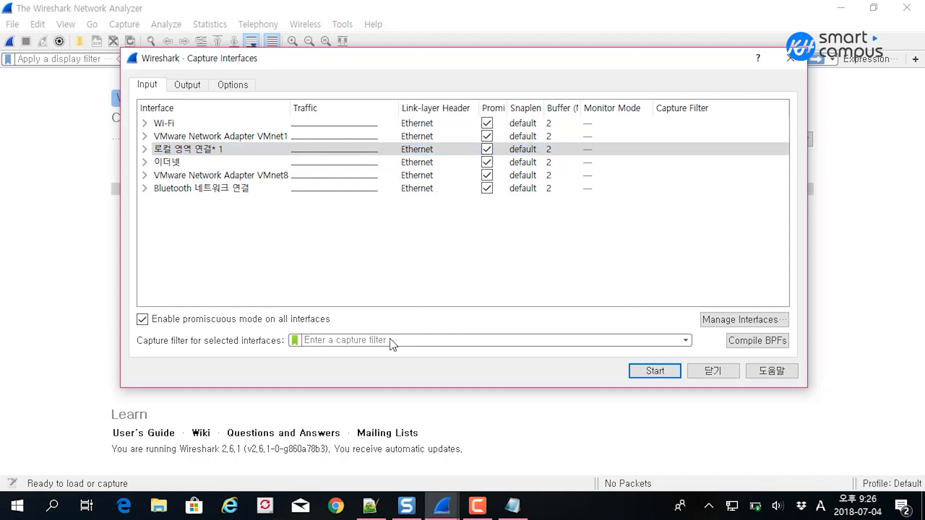
{"action": "type", "text": "tp"}
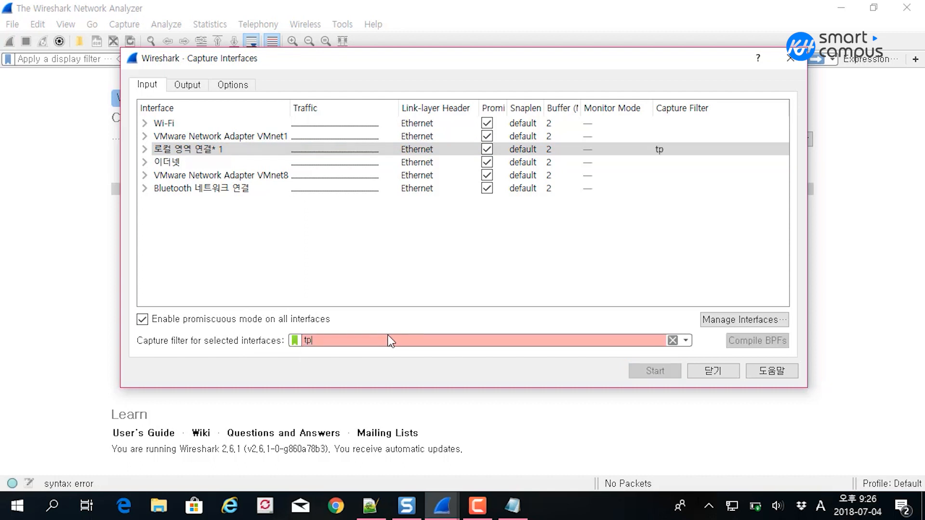
{"action": "key", "text": "BackSpace"}
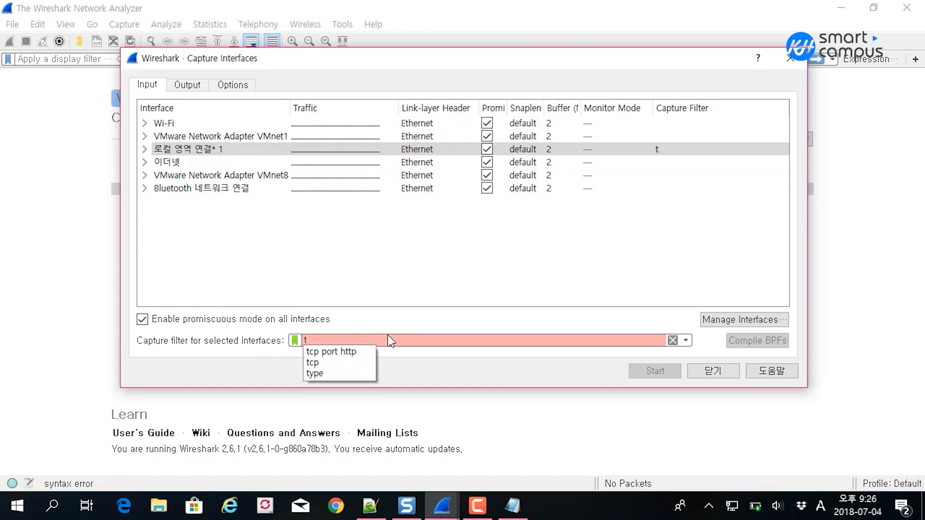
{"action": "type", "text": "cp"}
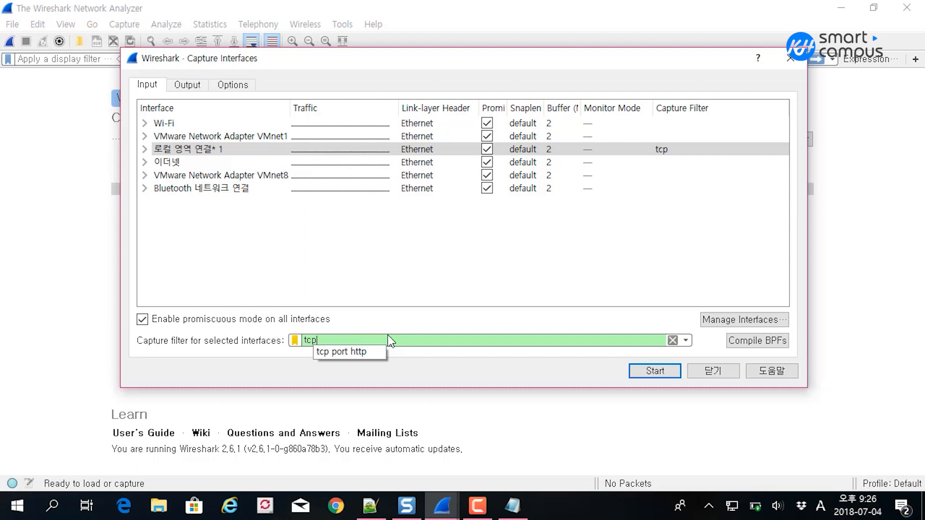
Try extending the tcp capture filter with "or", and clear the whole capture filter.
{"action": "key", "text": "BackSpace"}
{"action": "type", "text": "or"}
{"action": "key", "text": "BackSpace"}
{"action": "key", "text": "BackSpace"}
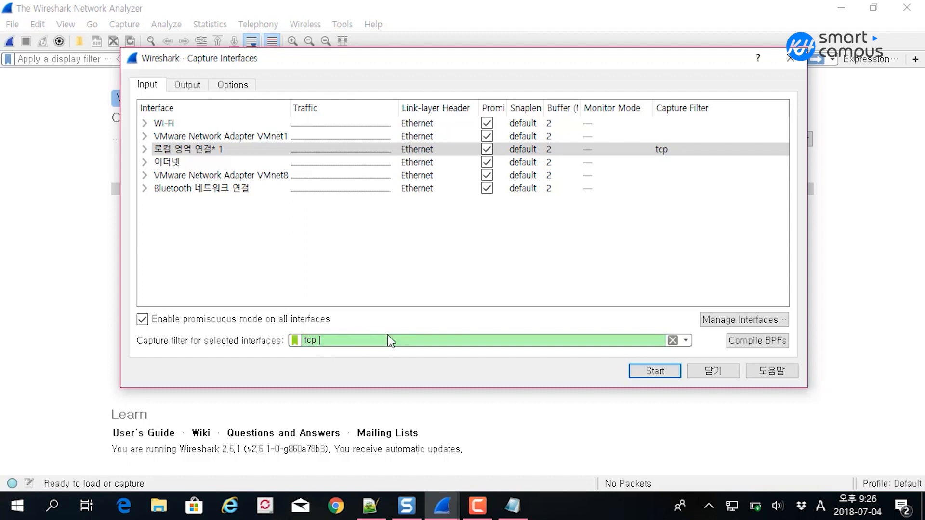
{"action": "key", "text": "BackSpace"}
{"action": "key", "text": "BackSpace"}
{"action": "key", "text": "BackSpace"}
{"action": "key", "text": "BackSpace"}
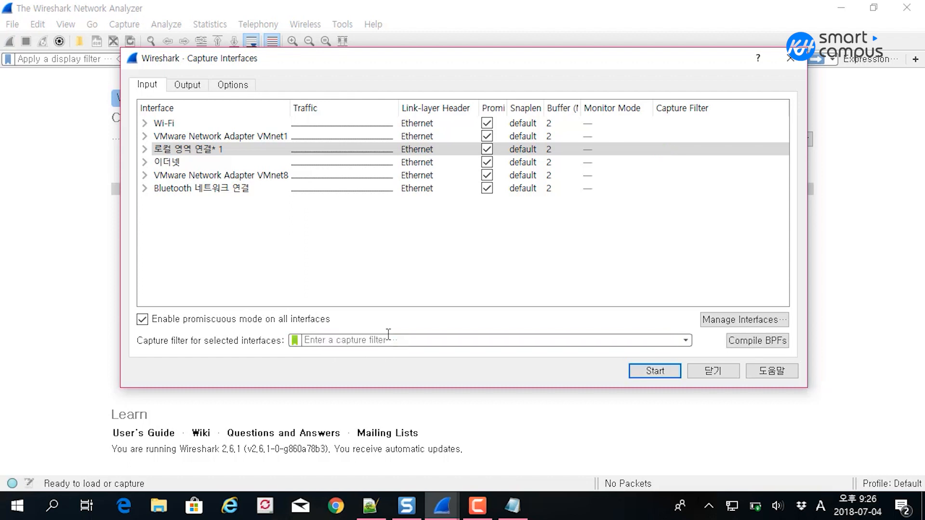
Apply the saved filter "TCP or UDP port 80 (HTTP): port 80" to the "로컬 영역 연결* 1" interface and start capturing.
{"action": "left_click", "coordinate": [295, 339]}
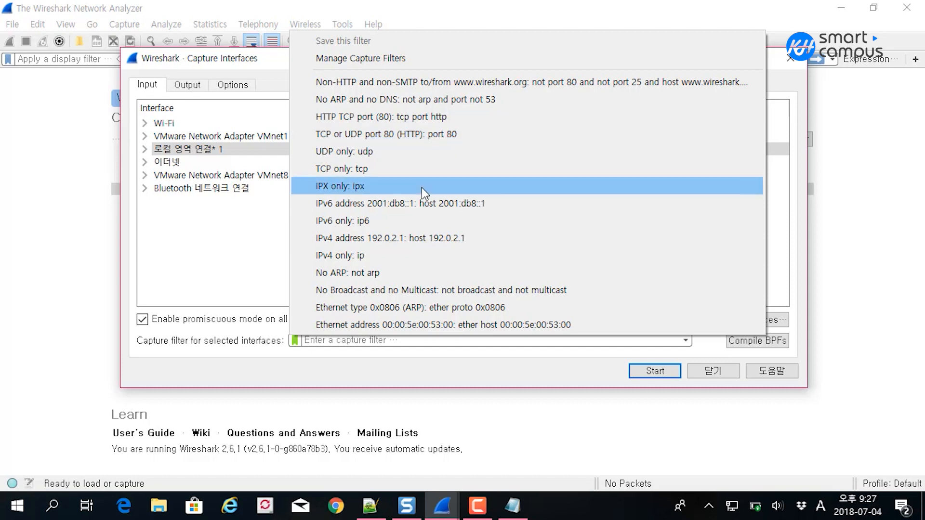
{"action": "left_click", "coordinate": [440, 136]}
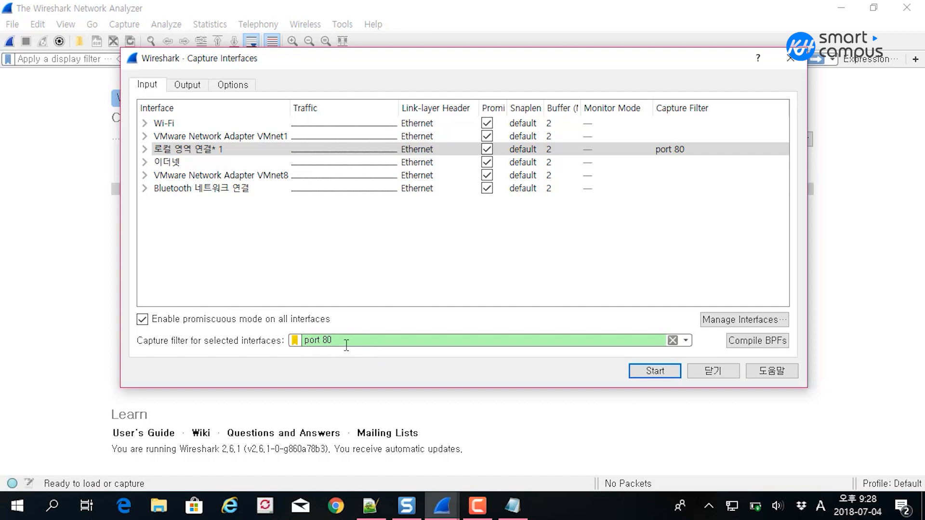
{"action": "left_click", "coordinate": [648, 371]}
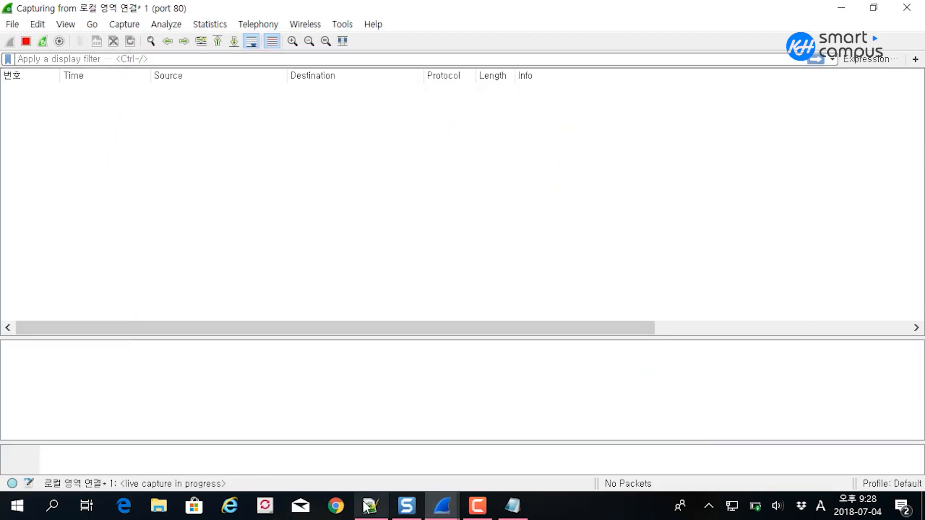
{"action": "left_click", "coordinate": [343, 507]}
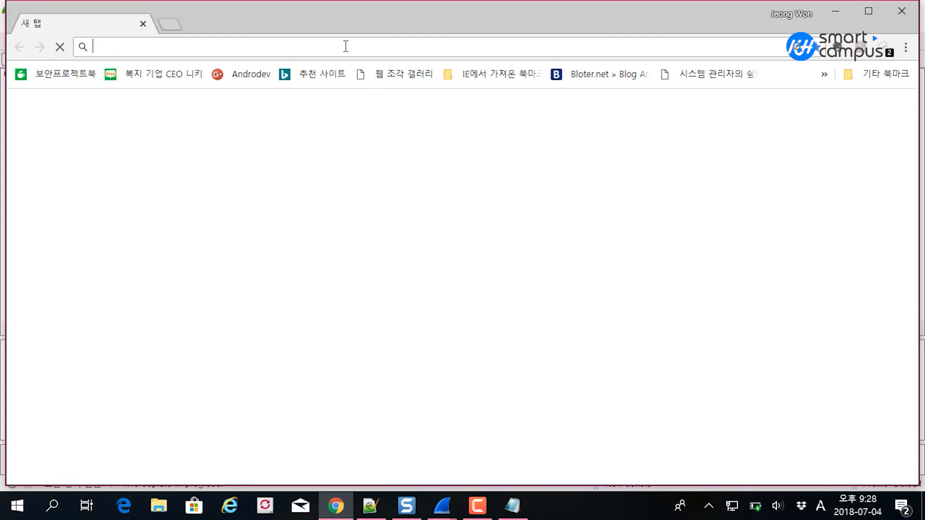
{"action": "type", "text": "www."}
{"action": "key", "text": "Return"}
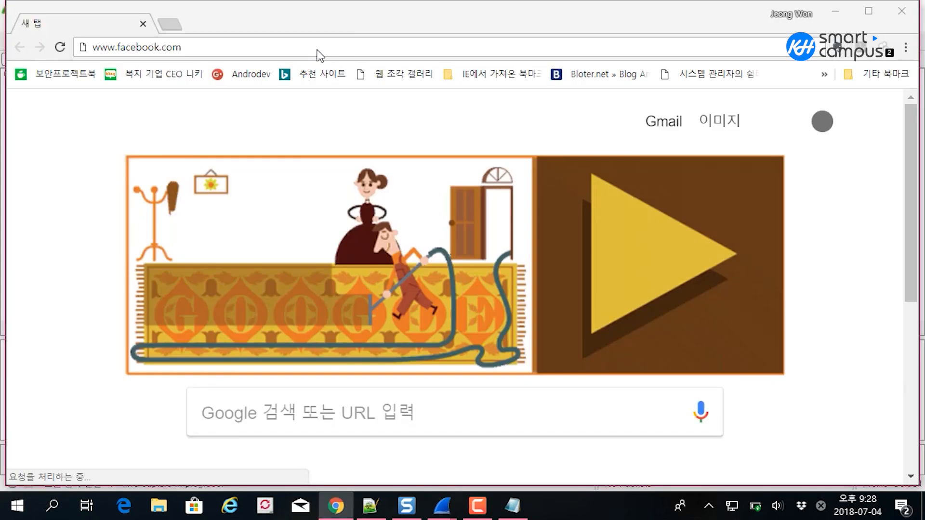
{"action": "key", "text": "alt+Tab"}
{"action": "key", "text": "alt+Tab"}
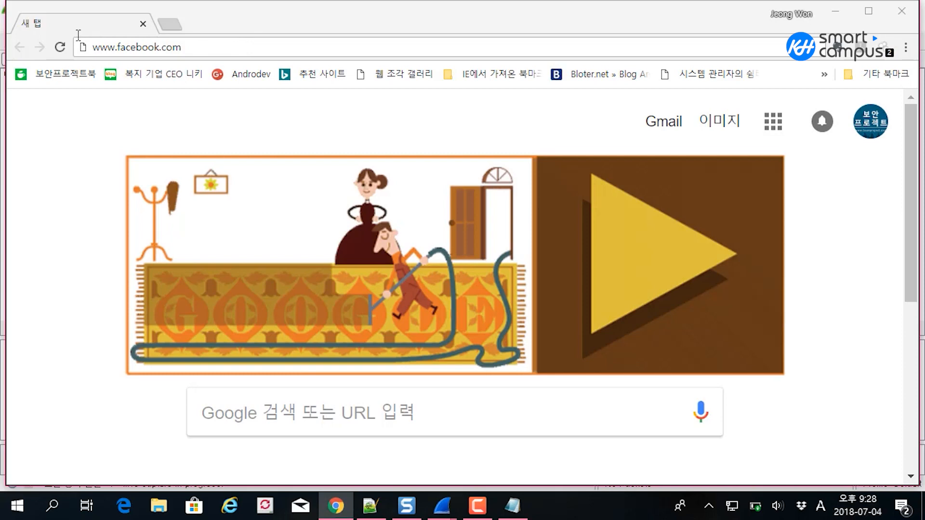
{"action": "left_click", "coordinate": [237, 47]}
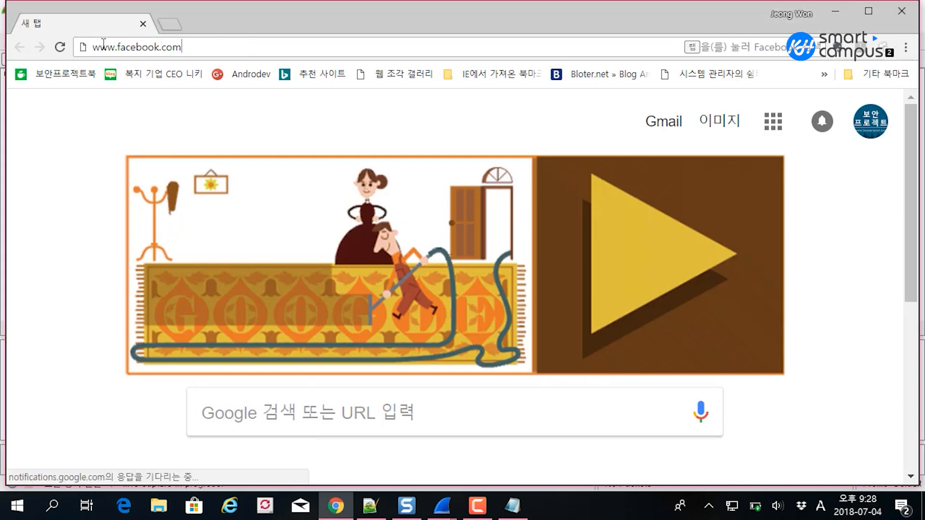
{"action": "key", "text": "ctrl+a"}
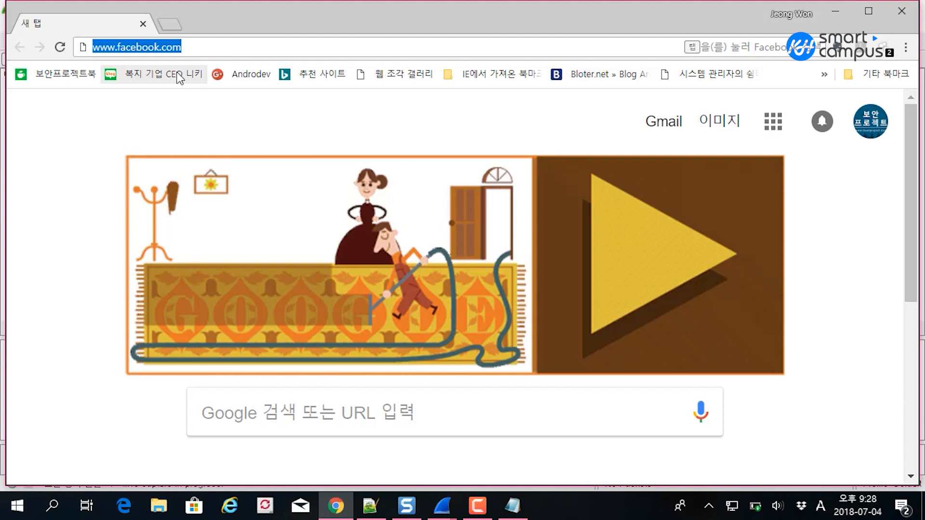
{"action": "type", "text": "www.daum.net"}
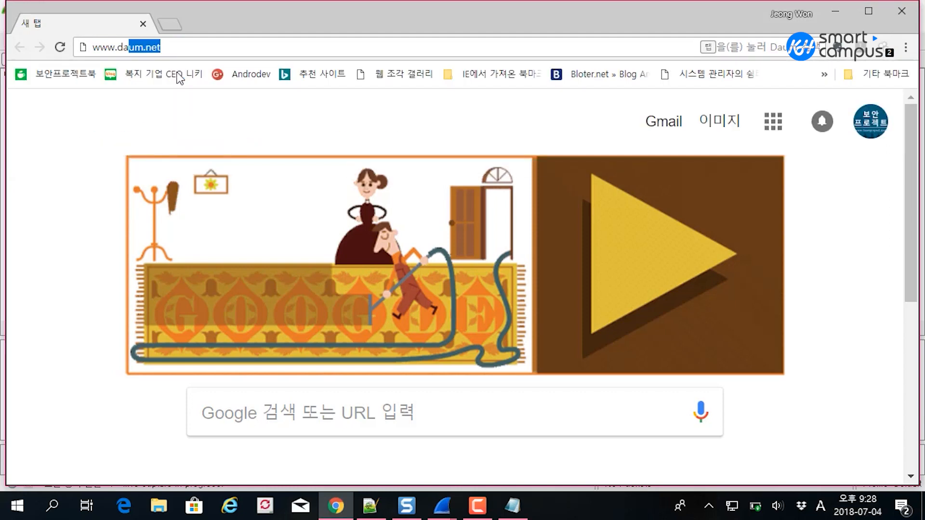
{"action": "key", "text": "Return"}
{"action": "left_click", "coordinate": [234, 47]}
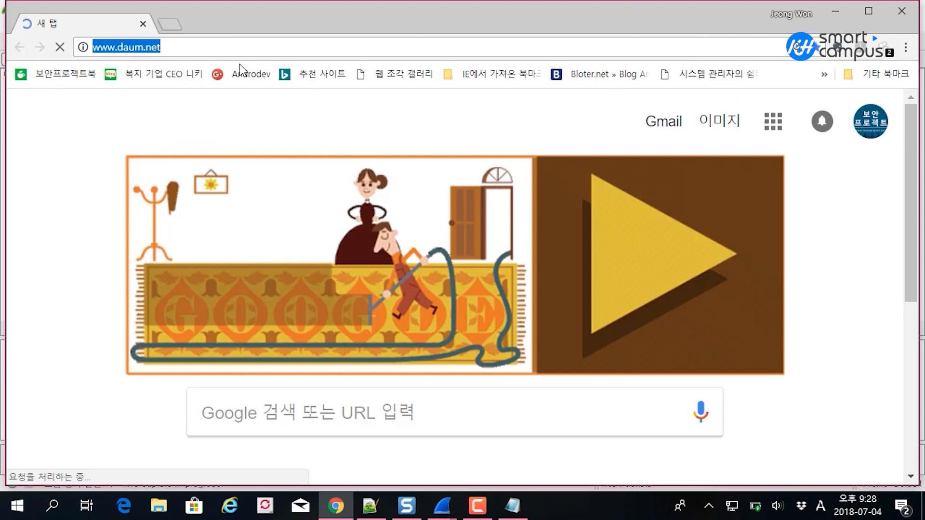
{"action": "key", "text": "alt+Tab"}
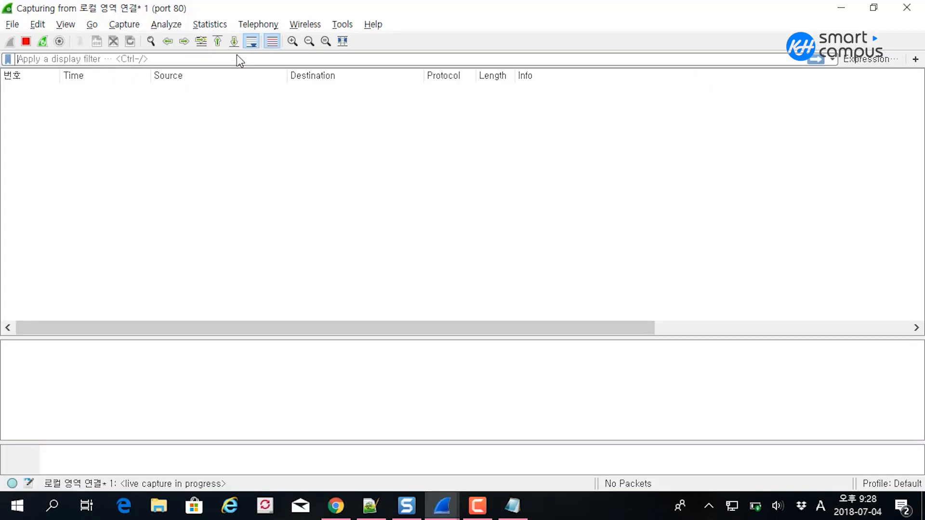
{"action": "key", "text": "alt+Tab"}
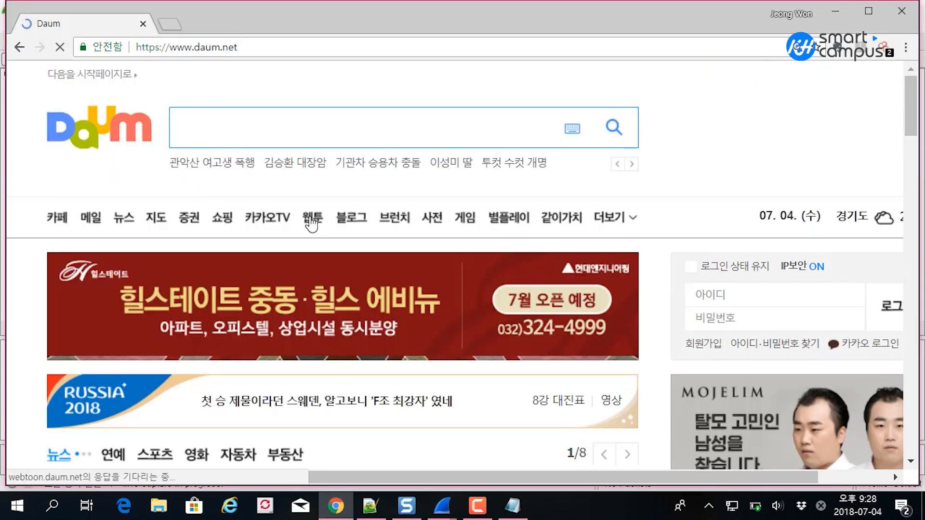
{"action": "key", "text": "alt+Tab"}
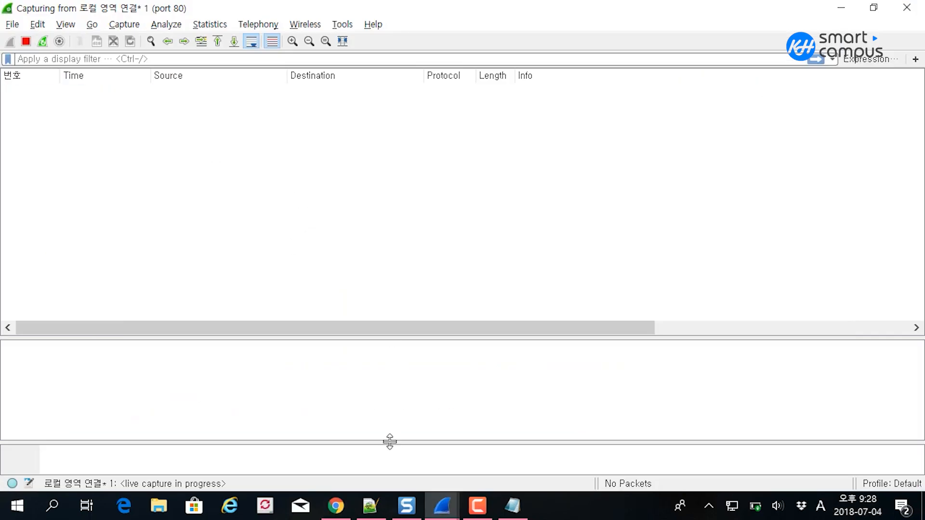
{"action": "left_click", "coordinate": [484, 509]}
{"action": "left_click_drag", "start_coordinate": [674, 391], "coordinate": [733, 397]}
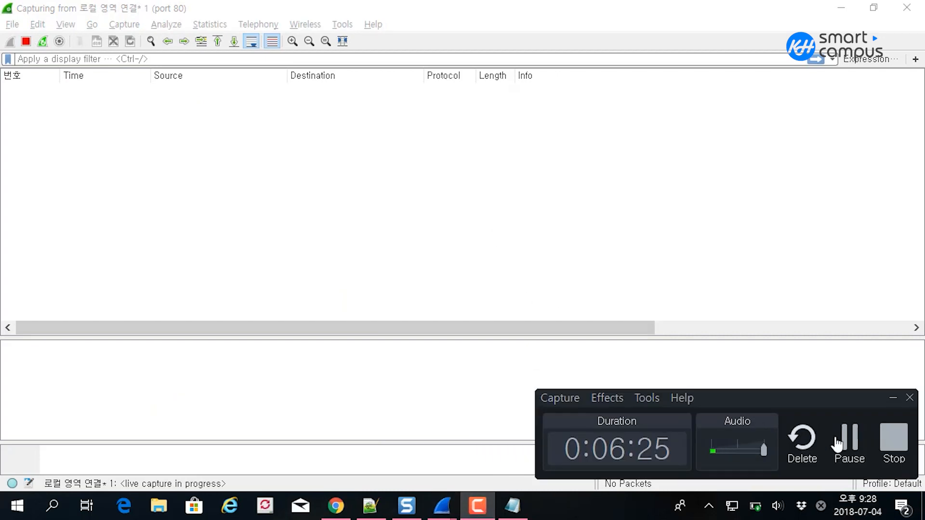
{"action": "left_click", "coordinate": [849, 453]}
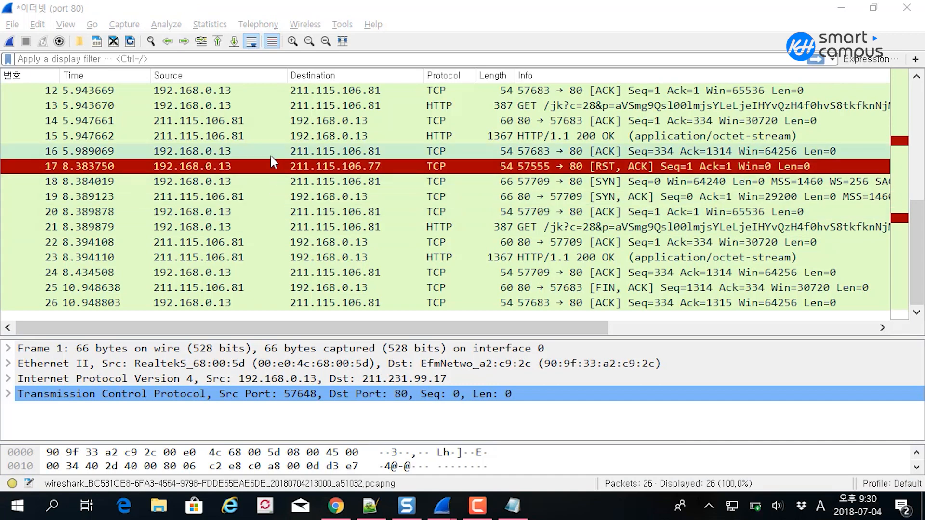
Examine packets 14 to 16 in the port 80 capture's packet list.
{"action": "left_click", "coordinate": [178, 153]}
{"action": "key", "text": "Up"}
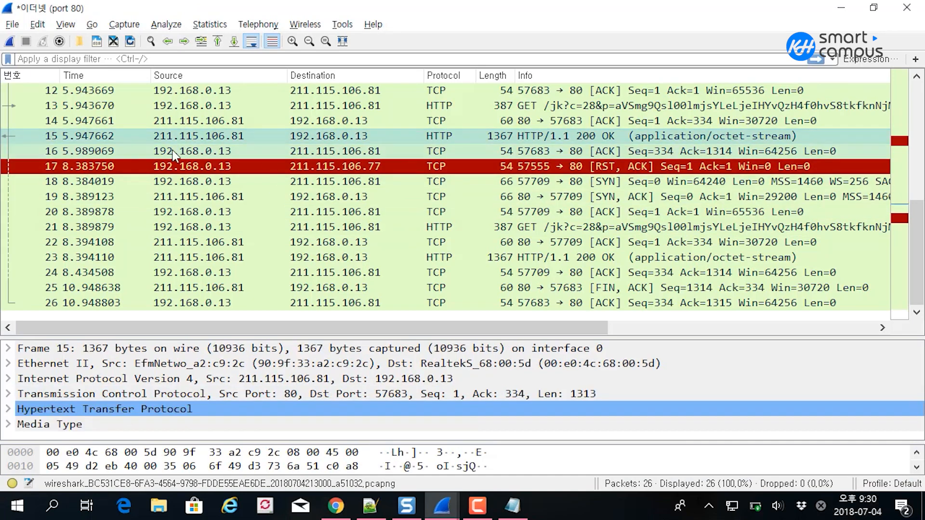
{"action": "key", "text": "Down"}
{"action": "key", "text": "Up"}
{"action": "key", "text": "Up"}
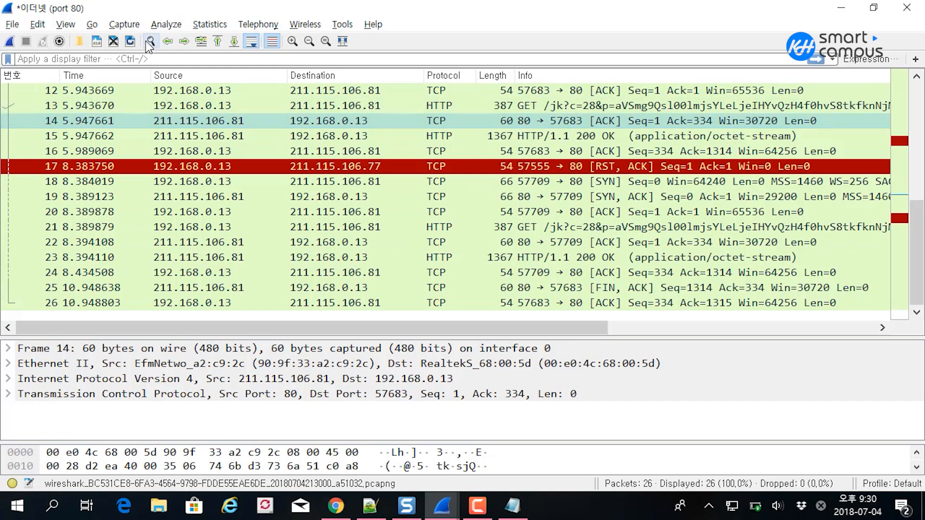
Open the capture options and expand the "이더넷" interface to inspect its addresses.
{"action": "left_click", "coordinate": [124, 24]}
{"action": "left_click", "coordinate": [145, 43]}
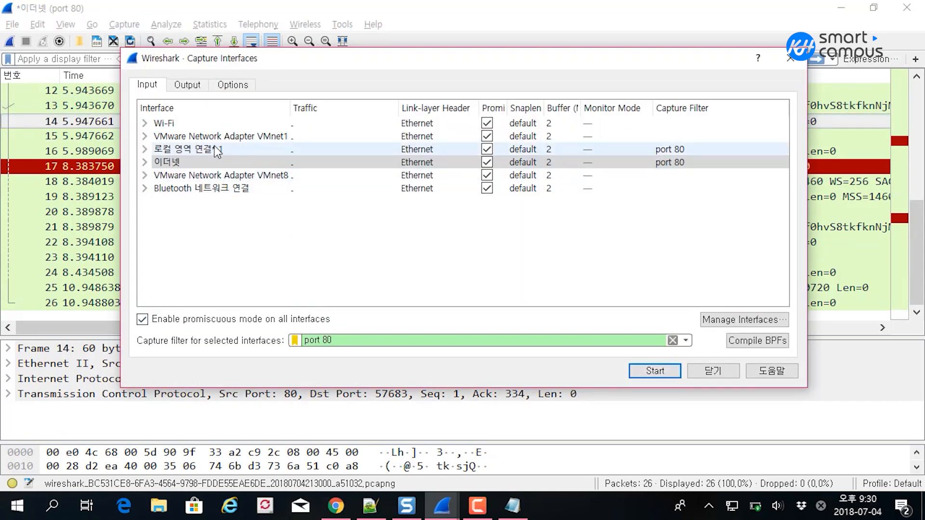
{"action": "mouse_move", "coordinate": [253, 160]}
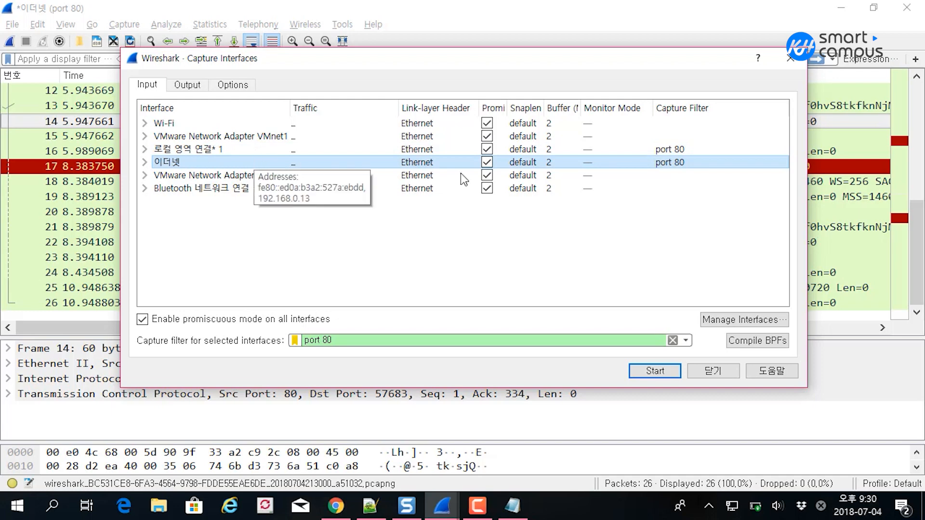
{"action": "left_click", "coordinate": [182, 163]}
{"action": "left_click_drag", "start_coordinate": [234, 61], "coordinate": [189, 54]}
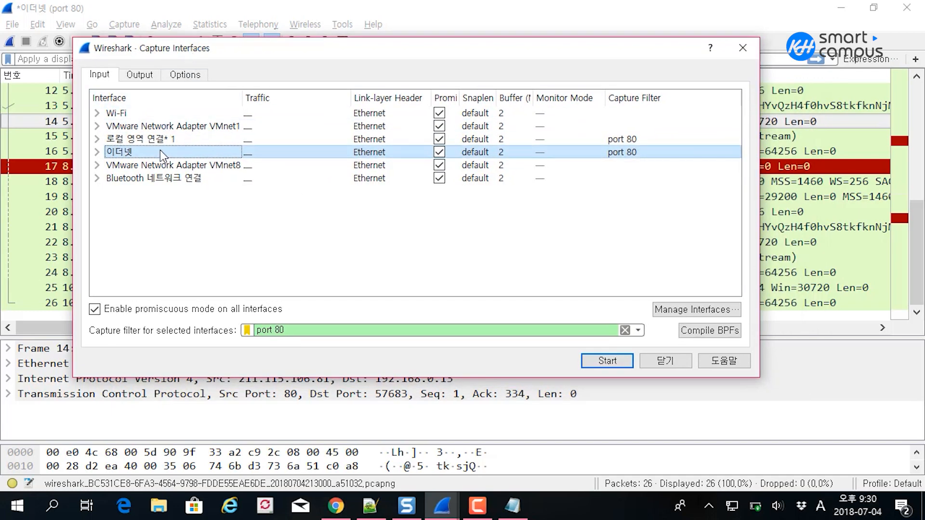
{"action": "mouse_move", "coordinate": [160, 149]}
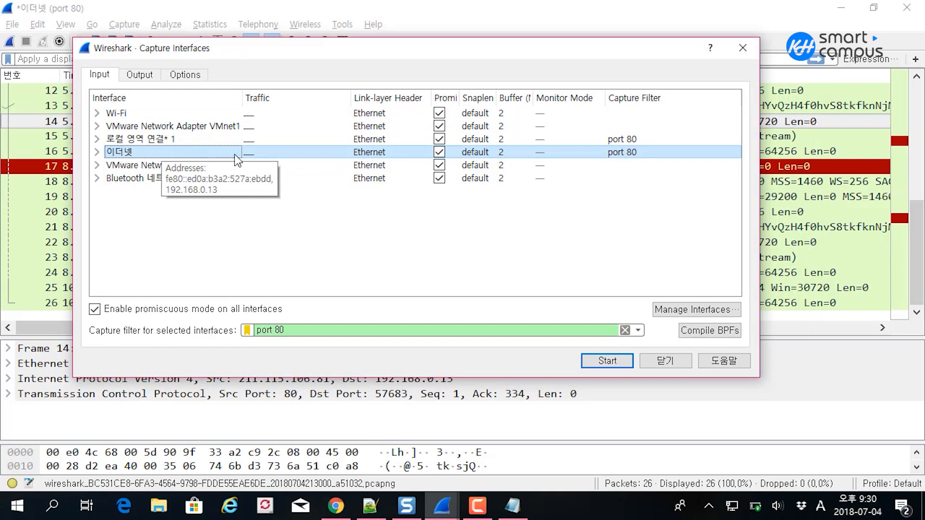
{"action": "double_click", "coordinate": [127, 156]}
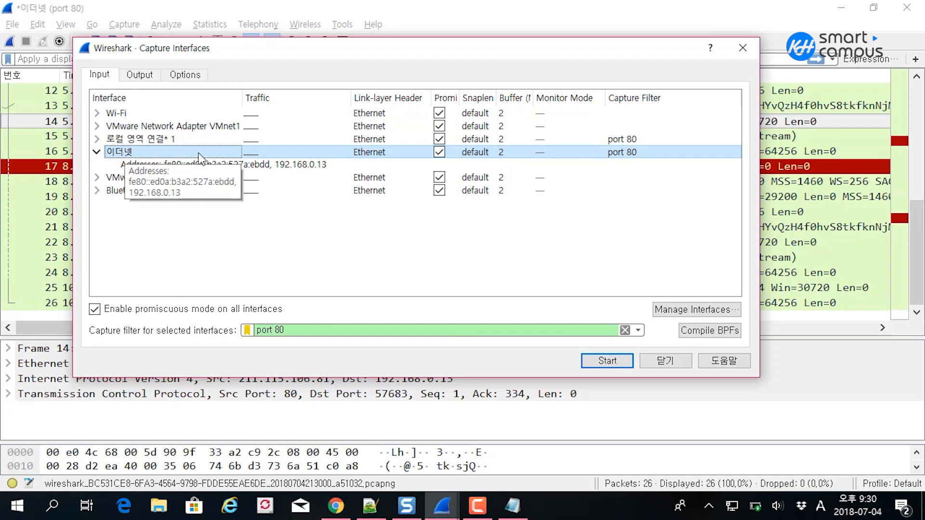
Reapply the saved filter "TCP or UDP port 80 (HTTP): port 80" to the "이더넷" interface.
{"action": "left_click", "coordinate": [313, 330]}
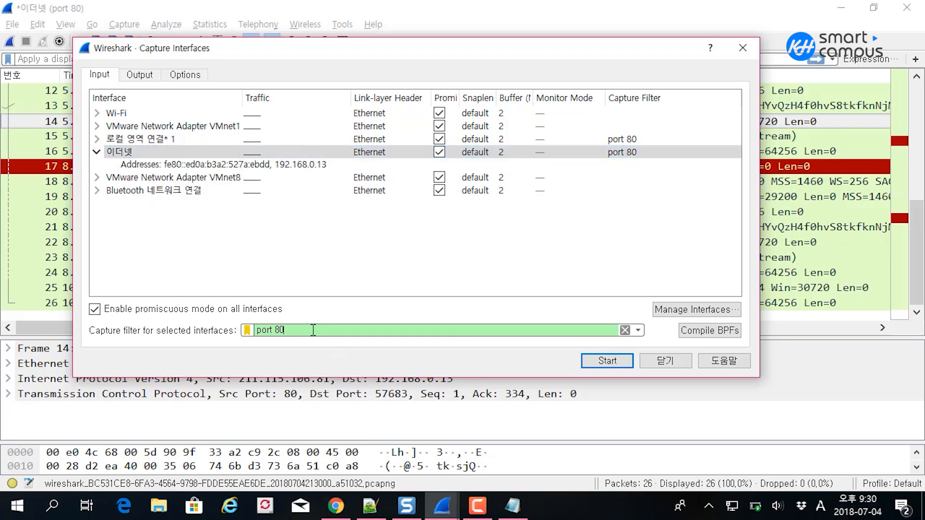
{"action": "left_click", "coordinate": [253, 330]}
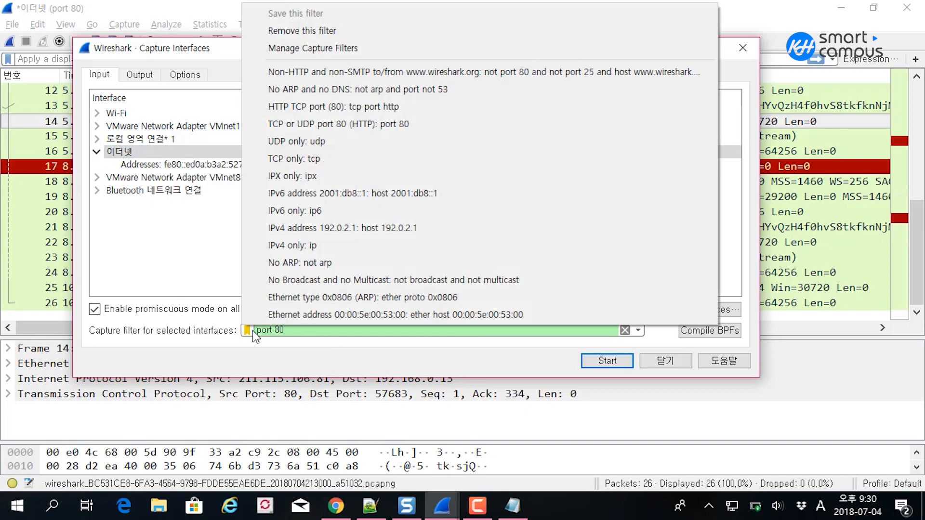
{"action": "left_click", "coordinate": [398, 126]}
{"action": "left_click_drag", "start_coordinate": [343, 331], "coordinate": [229, 333]}
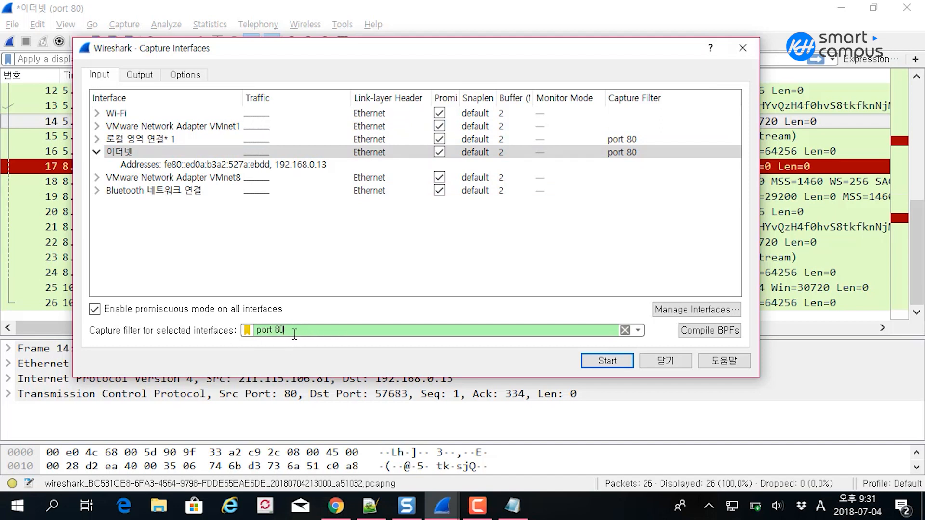
Remove the capture filter from the "이더넷" interface and start an unfiltered capture on it.
{"action": "left_click", "coordinate": [341, 330]}
{"action": "left_click_drag", "start_coordinate": [302, 335], "coordinate": [193, 331]}
{"action": "key", "text": "BackSpace"}
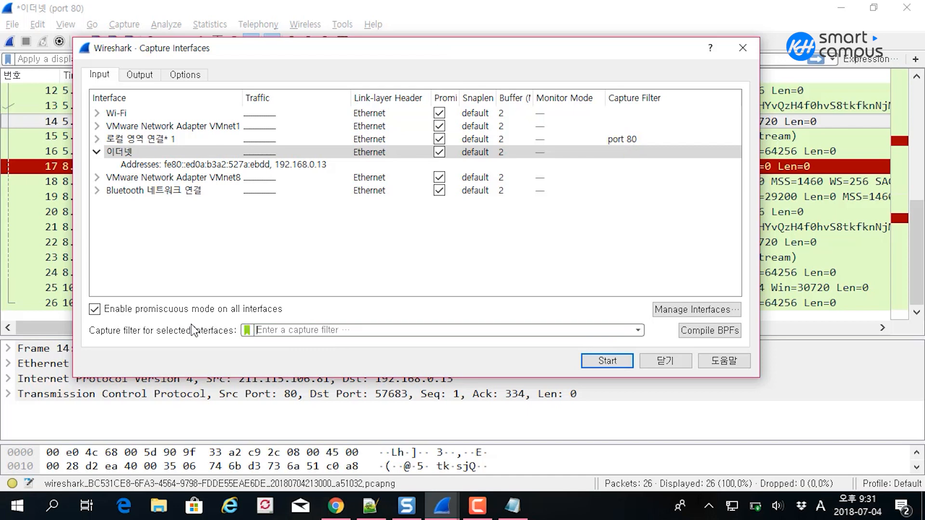
{"action": "left_click", "coordinate": [226, 153]}
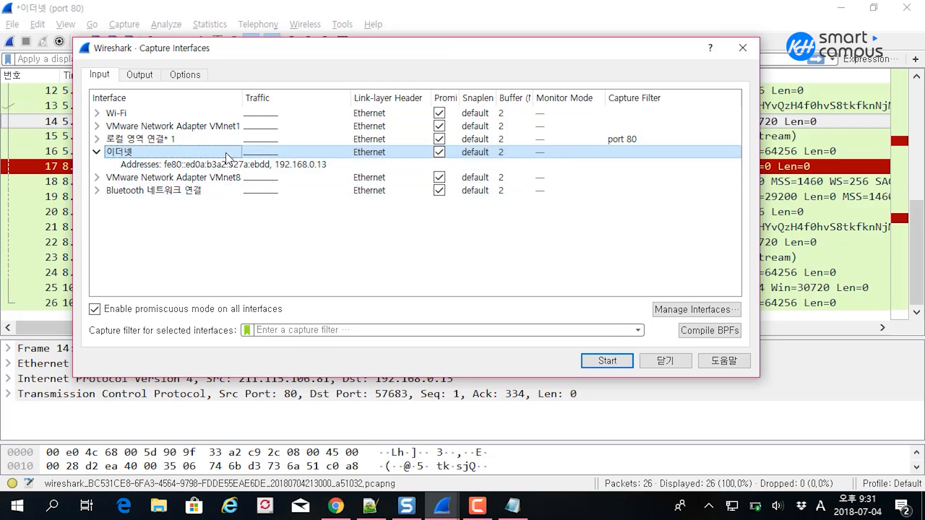
{"action": "left_click", "coordinate": [602, 362]}
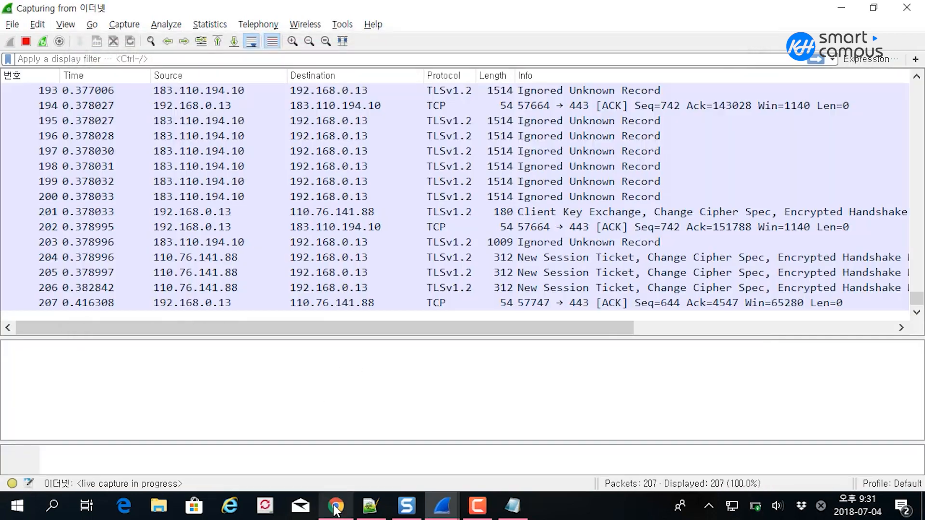
Switch to Chrome's Daum page and position its window so Wireshark's first packet rows stay visible above it.
{"action": "left_click", "coordinate": [335, 506]}
{"action": "mouse_move", "coordinate": [365, 166]}
{"action": "left_mouse_down"}
{"action": "mouse_move", "coordinate": [363, 135]}
{"action": "mouse_move", "coordinate": [366, 159]}
{"action": "left_mouse_up"}
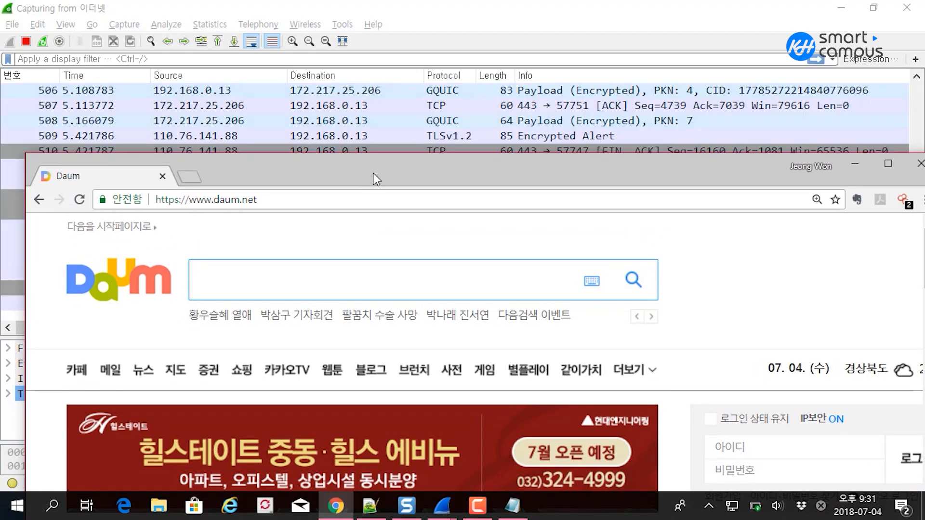
{"action": "left_click_drag", "start_coordinate": [404, 174], "coordinate": [405, 141]}
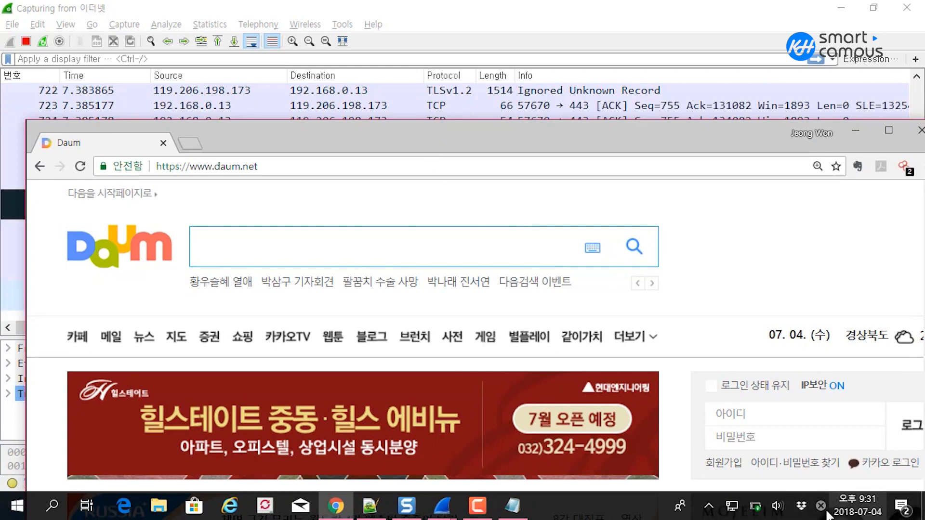
{"action": "left_click_drag", "start_coordinate": [516, 144], "coordinate": [506, 167]}
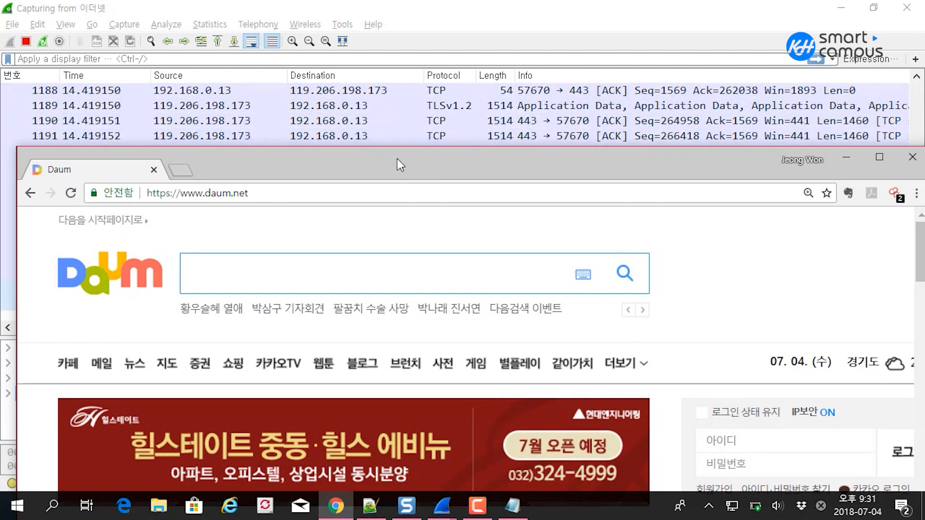
{"action": "left_click", "coordinate": [349, 198]}
{"action": "key", "text": "Return"}
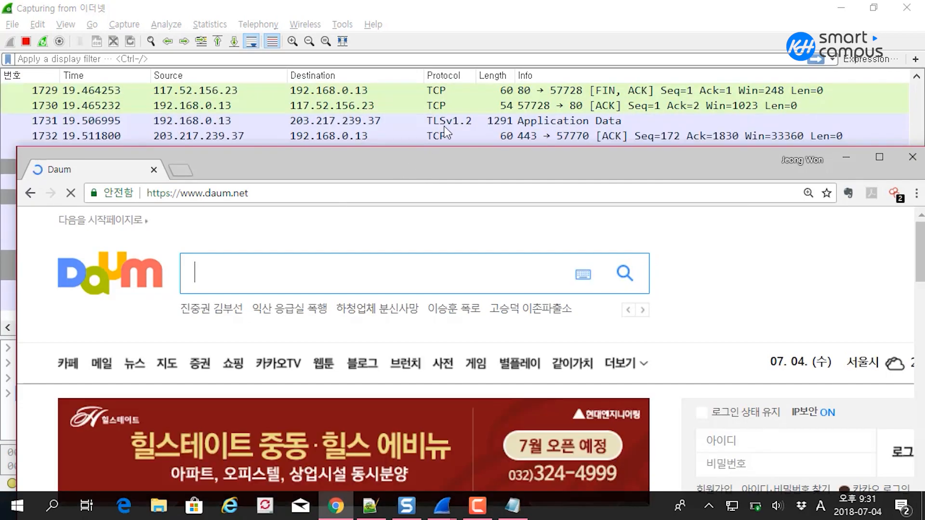
{"action": "left_click_drag", "start_coordinate": [443, 166], "coordinate": [457, 283]}
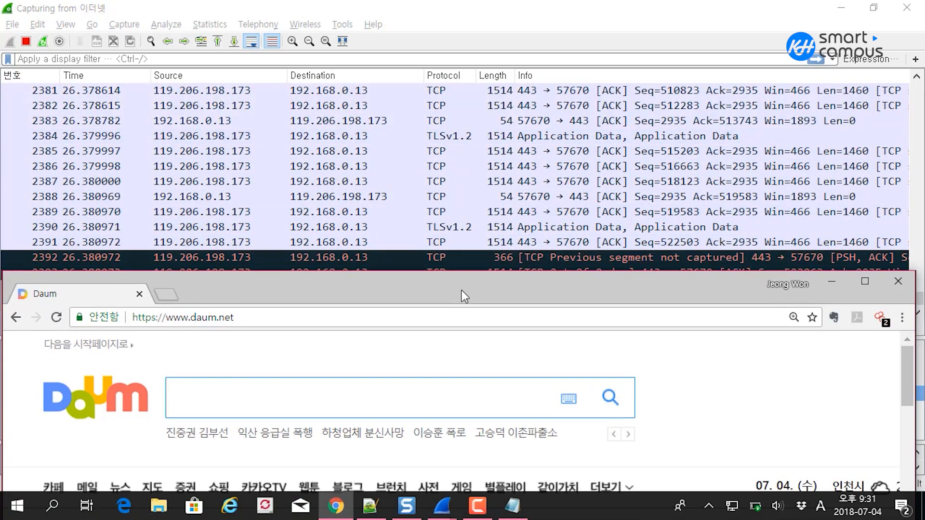
Reposition the Daum browser window below Wireshark's upper packet rows and stop the unfiltered capture.
{"action": "left_click_drag", "start_coordinate": [461, 288], "coordinate": [461, 294]}
{"action": "left_click_drag", "start_coordinate": [460, 339], "coordinate": [490, 250]}
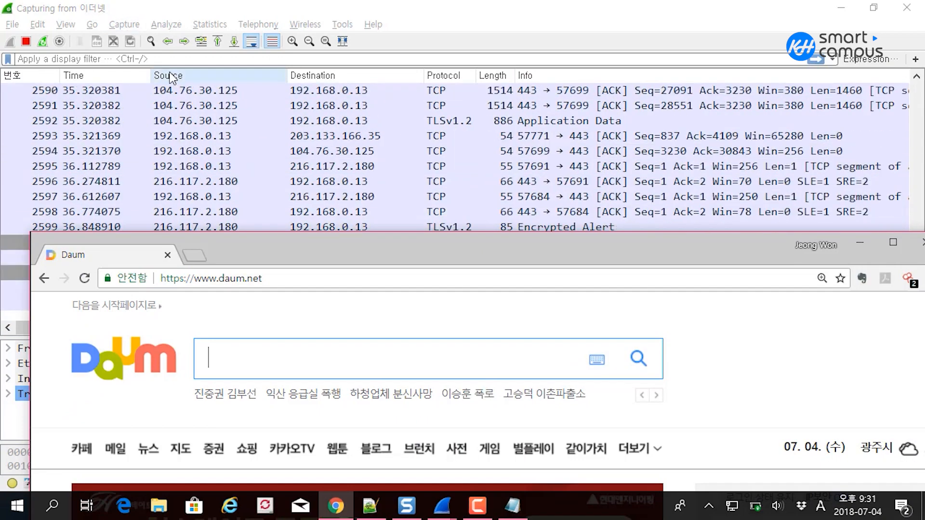
{"action": "left_click", "coordinate": [25, 43]}
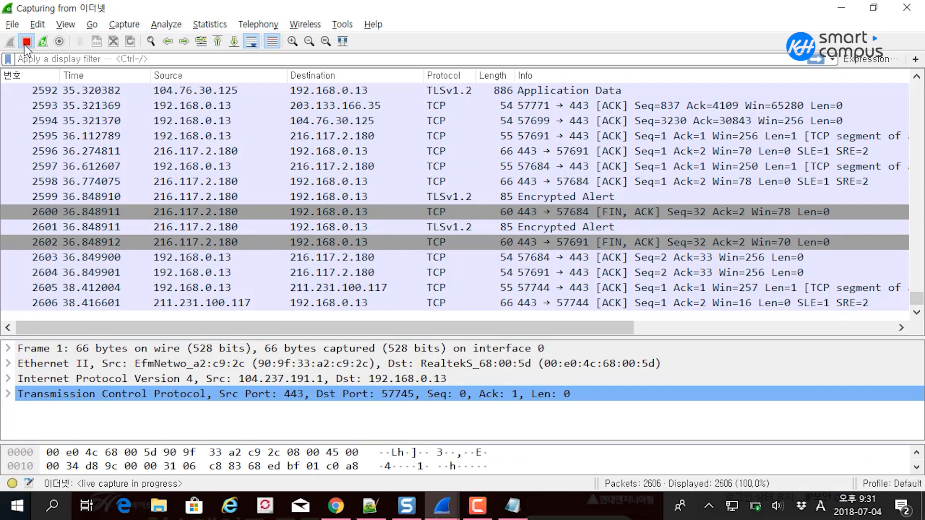
Apply the saved filter "TCP or UDP port 80 (HTTP): port 80" to the "이더넷" interface and start capturing.
{"action": "left_click", "coordinate": [120, 26]}
{"action": "left_click", "coordinate": [132, 41]}
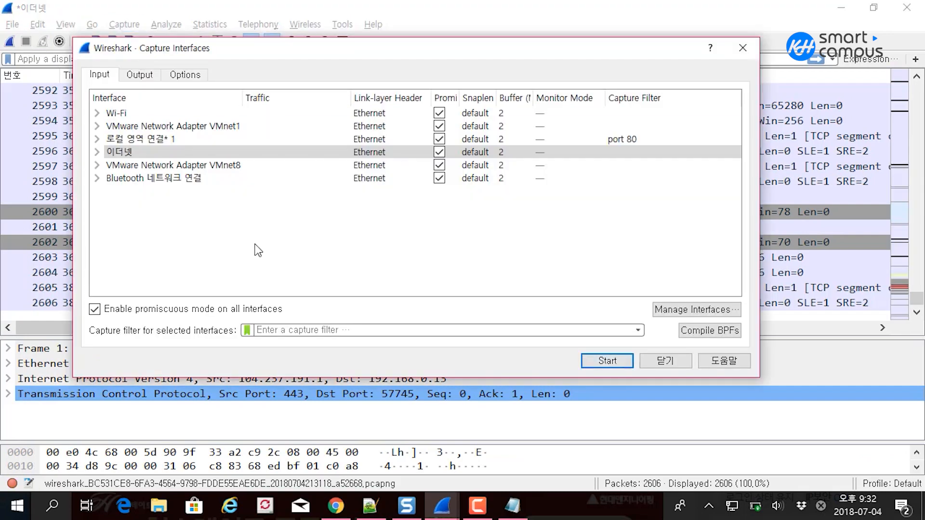
{"action": "left_click", "coordinate": [247, 333]}
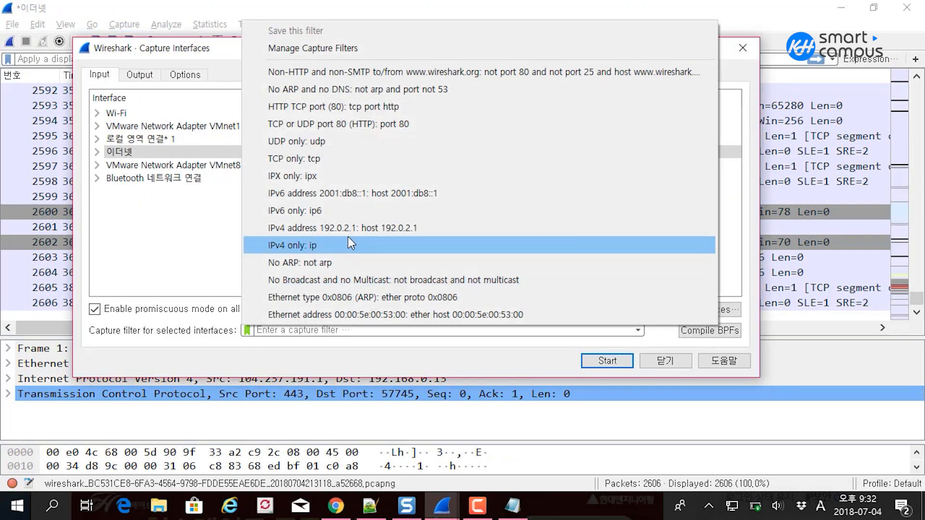
{"action": "left_click", "coordinate": [362, 125]}
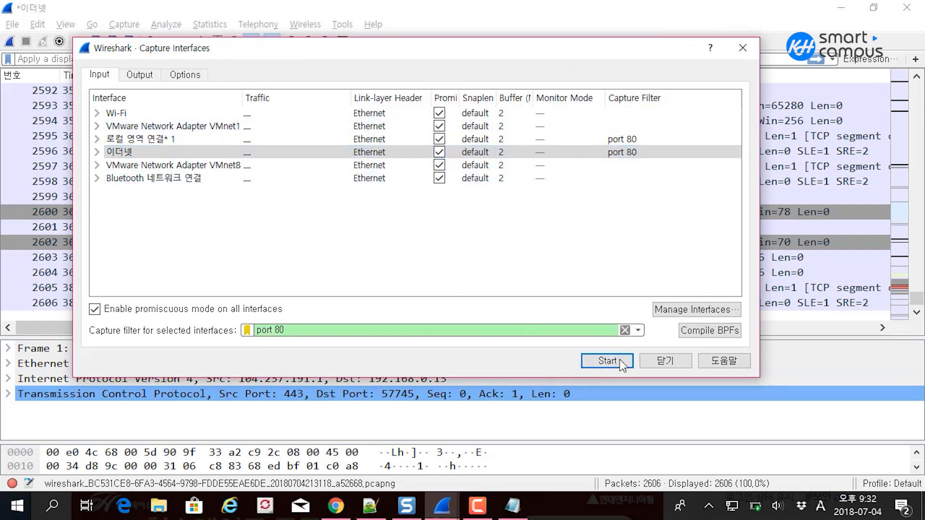
{"action": "left_click", "coordinate": [607, 361]}
{"action": "key", "text": "alt+Tab"}
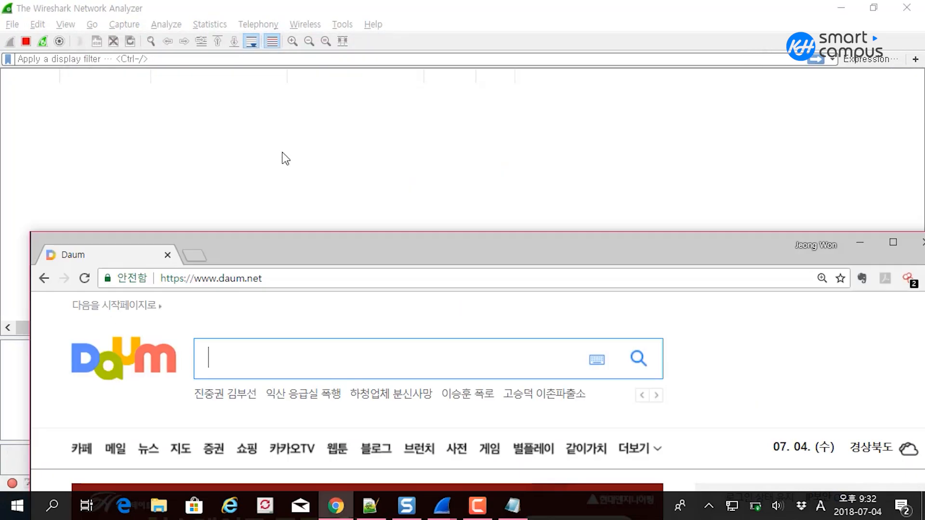
{"action": "left_click", "coordinate": [277, 280]}
{"action": "key", "text": "Return"}
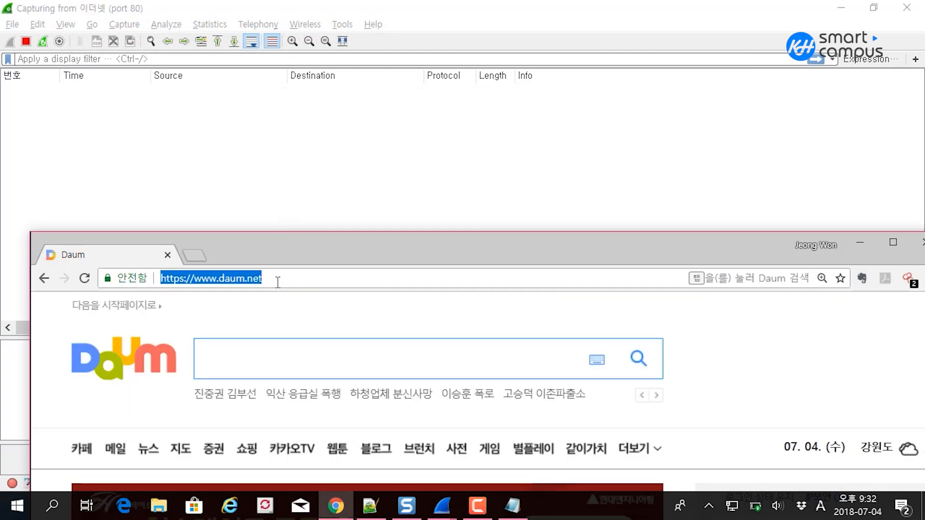
{"action": "left_click_drag", "start_coordinate": [381, 254], "coordinate": [387, 67]}
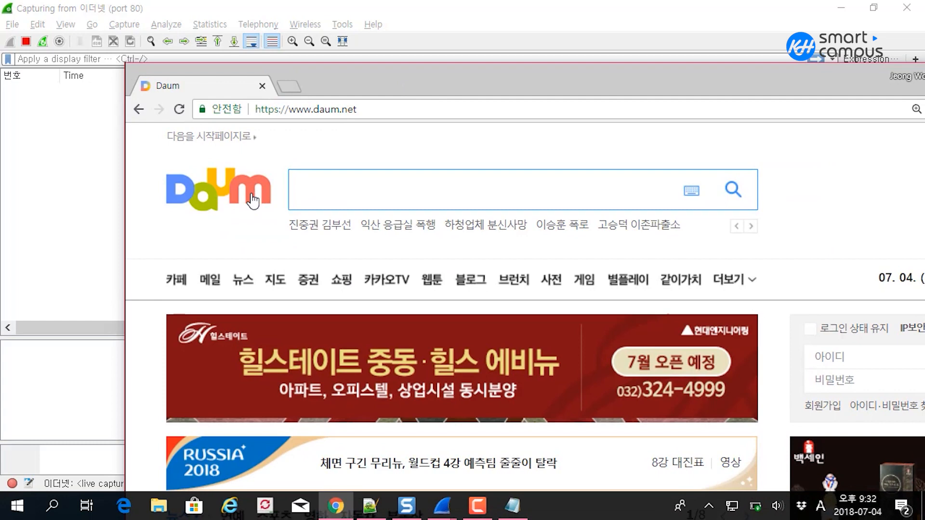
{"action": "left_click", "coordinate": [252, 201]}
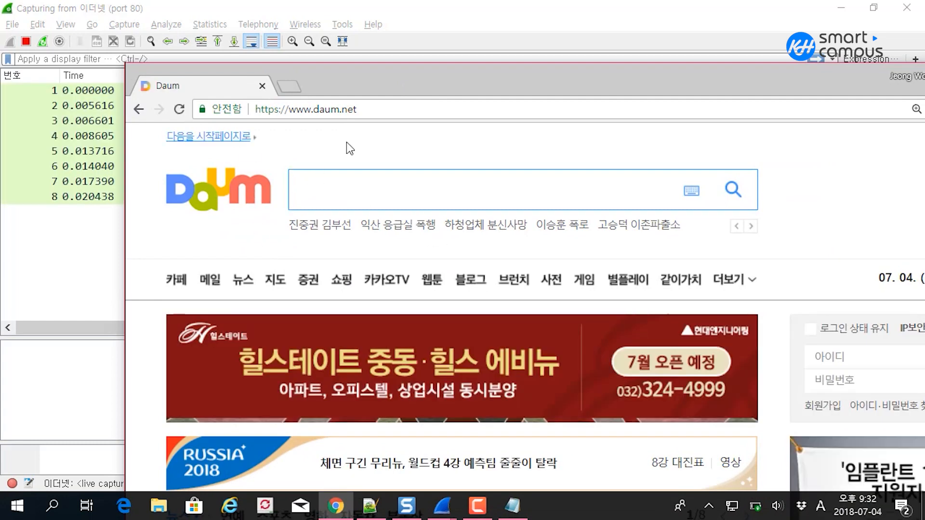
Shift the browser window to expose more packet columns, open 카카오TV from the Daum page, and return to Wireshark.
{"action": "left_click_drag", "start_coordinate": [408, 81], "coordinate": [454, 83]}
{"action": "left_click", "coordinate": [427, 283]}
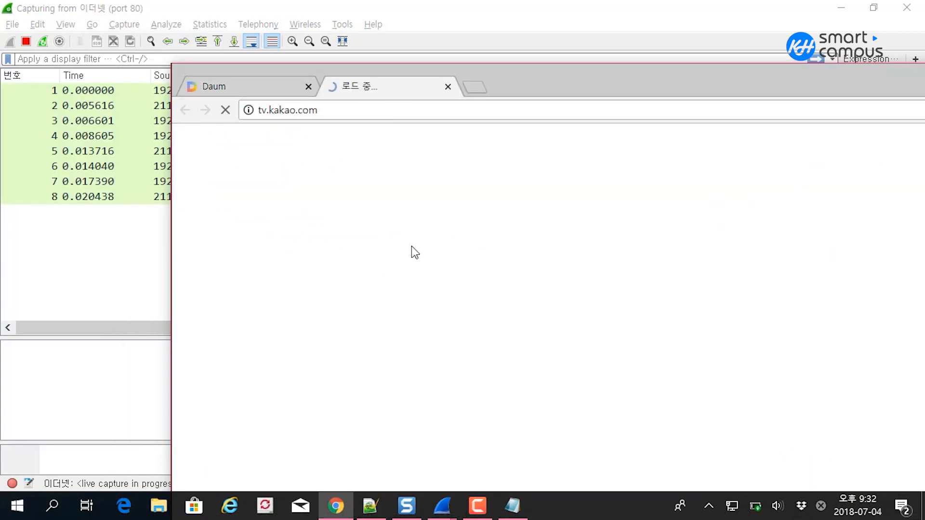
{"action": "left_click", "coordinate": [450, 27]}
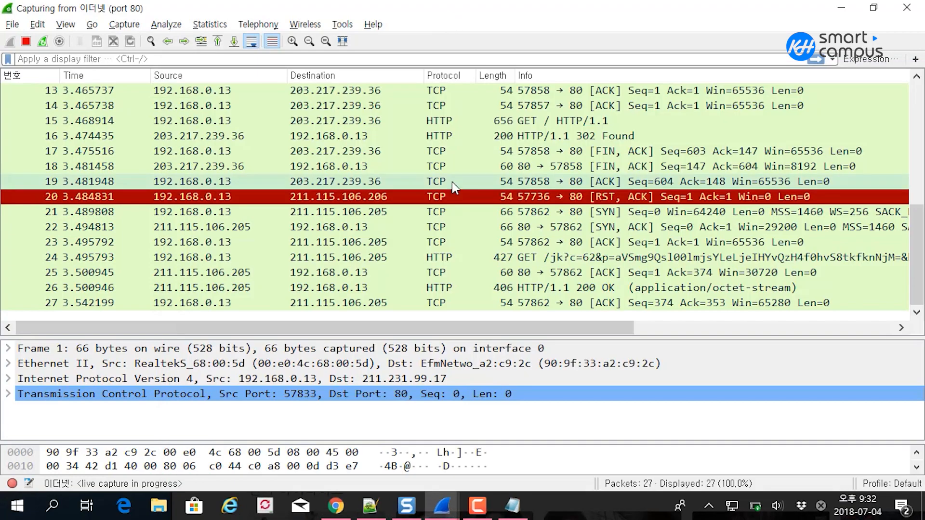
Examine the HTTP and TCP packets in the live port 80 capture from the Daum and 카카오TV visits.
{"action": "left_click", "coordinate": [452, 150]}
{"action": "left_click", "coordinate": [453, 137]}
{"action": "left_click", "coordinate": [456, 149]}
{"action": "left_click", "coordinate": [463, 136]}
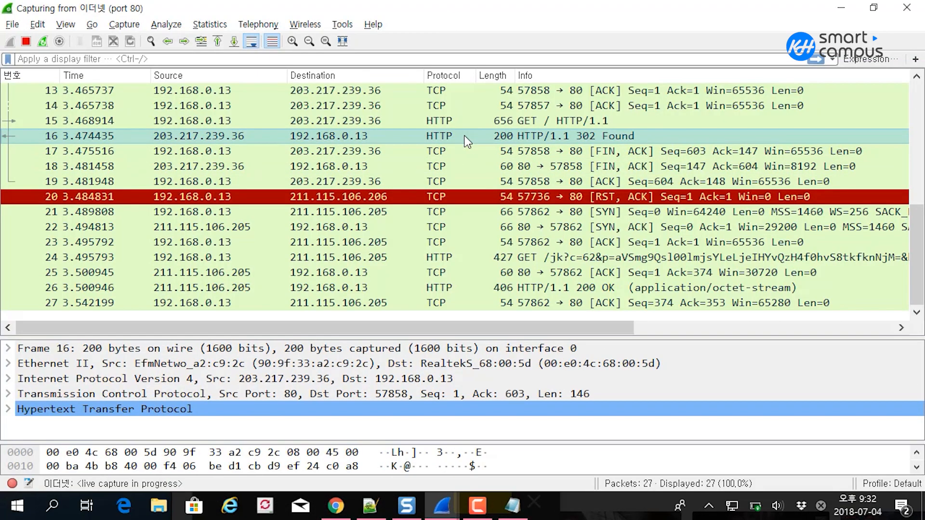
{"action": "left_click", "coordinate": [460, 137]}
{"action": "left_click", "coordinate": [462, 198]}
{"action": "scroll", "coordinate": [467, 219], "scroll_direction": "up", "scroll_amount": 5}
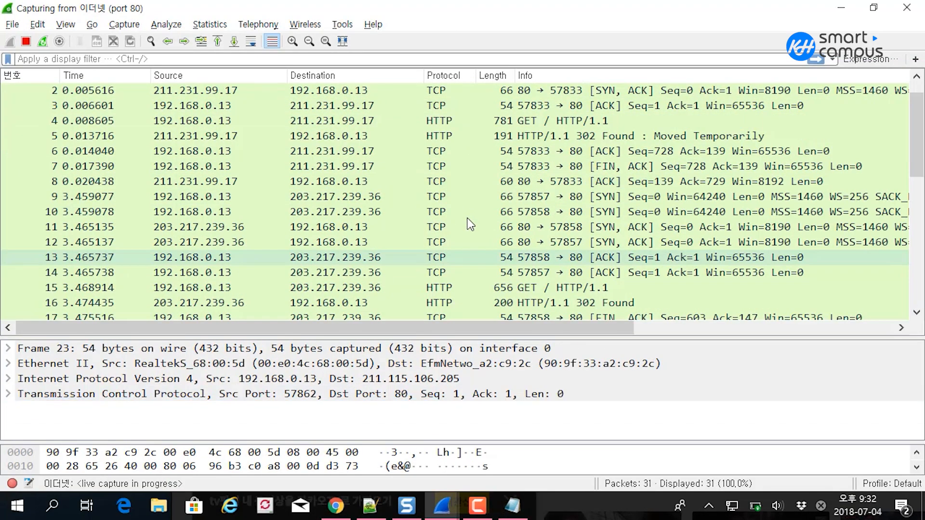
{"action": "scroll", "coordinate": [470, 225], "scroll_direction": "down", "scroll_amount": 5}
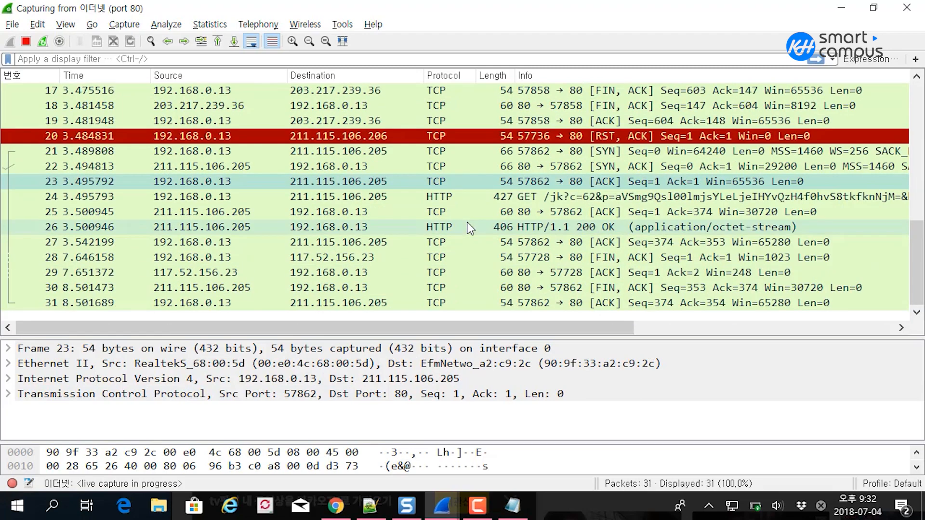
Switch to Chrome, open kakaoTV's "SK(에스케이) vs 넥센" live stream, and check the filtered packet list in Wireshark.
{"action": "key", "text": "alt+Tab"}
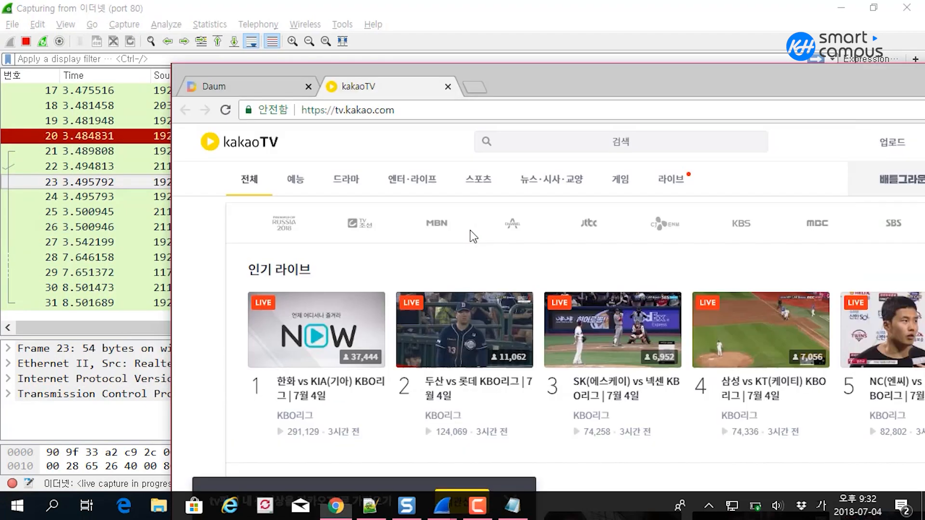
{"action": "left_click", "coordinate": [597, 391]}
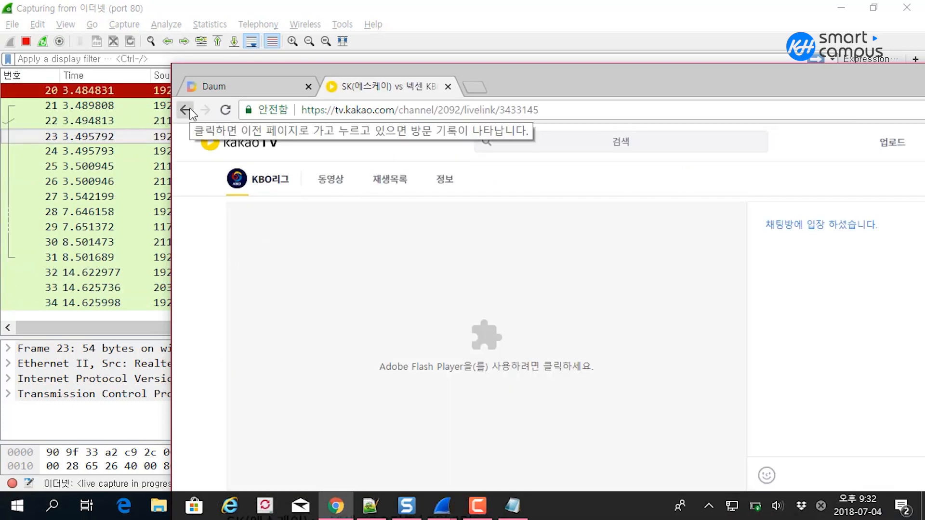
{"action": "right_click", "coordinate": [387, 334]}
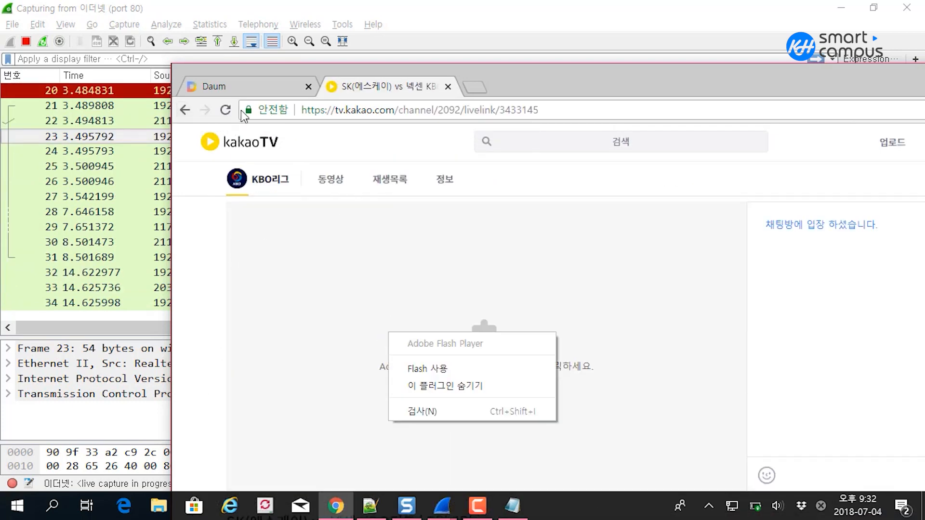
{"action": "left_click", "coordinate": [293, 3]}
{"action": "left_click", "coordinate": [418, 195]}
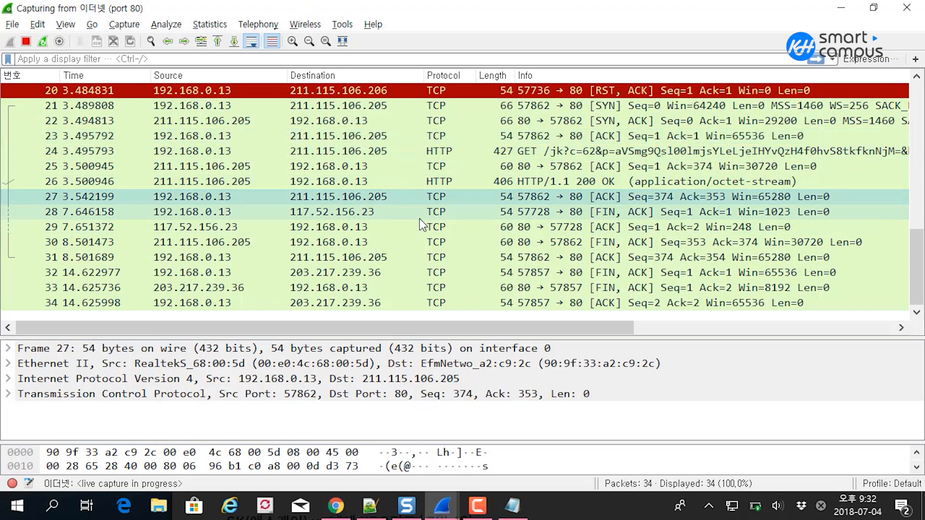
Open the KBO리그 channel's 동영상 page and Daum's 브런치 site in Chrome, and check Wireshark for port 80 packets.
{"action": "key", "text": "alt+Tab"}
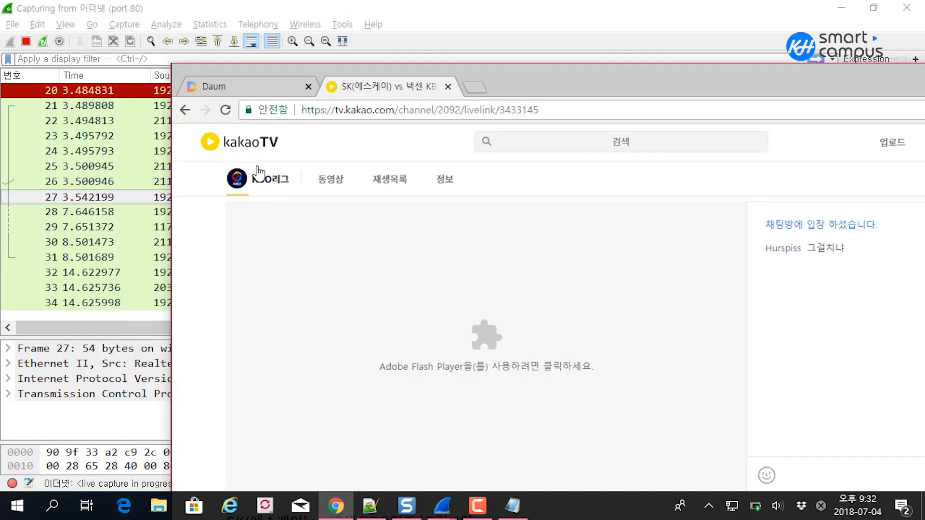
{"action": "left_click", "coordinate": [332, 181]}
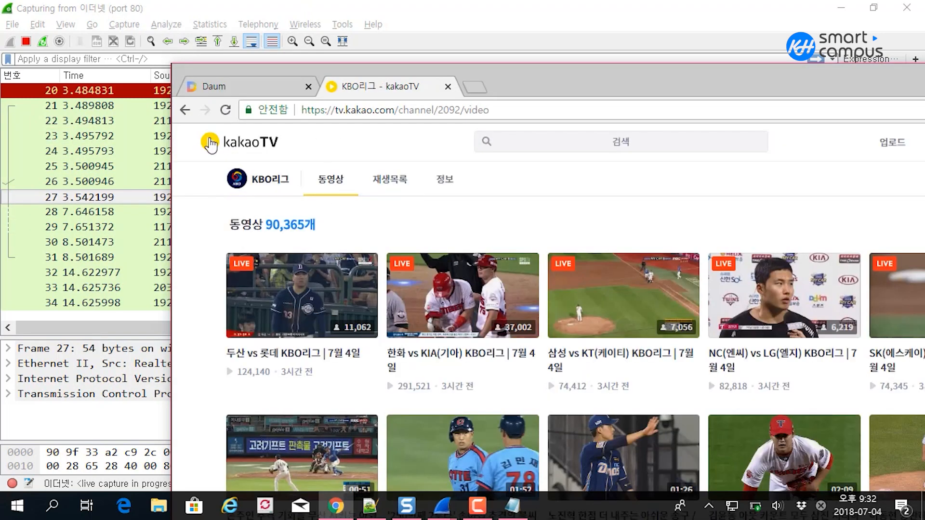
{"action": "key", "text": "ctrl+shift+Tab"}
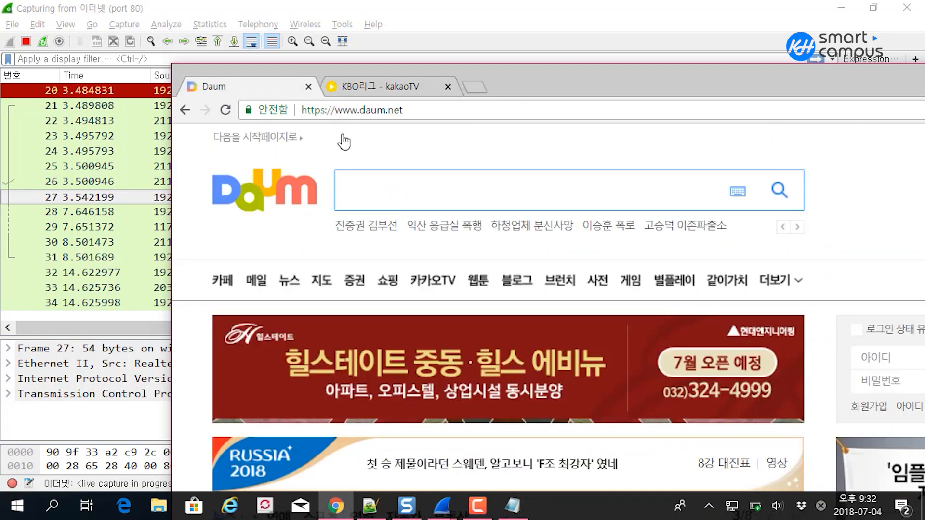
{"action": "left_click", "coordinate": [561, 283]}
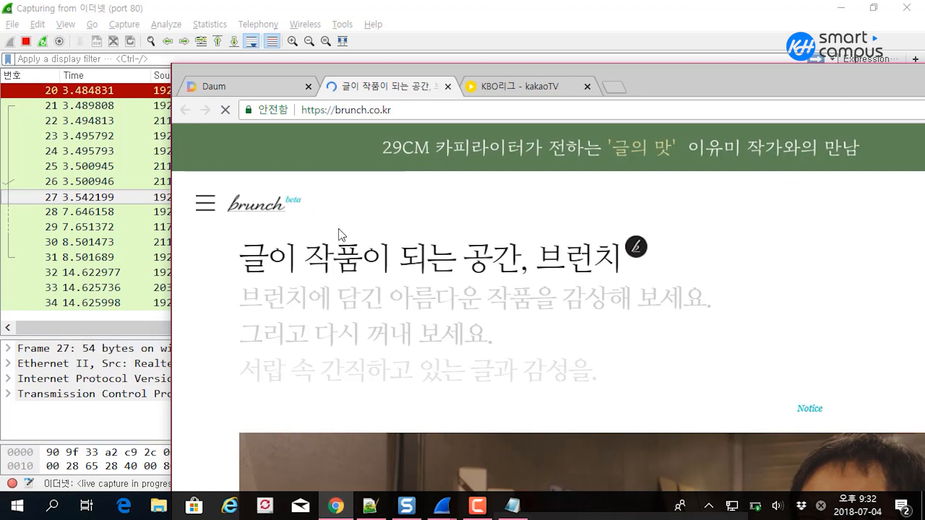
{"action": "key", "text": "alt+Tab"}
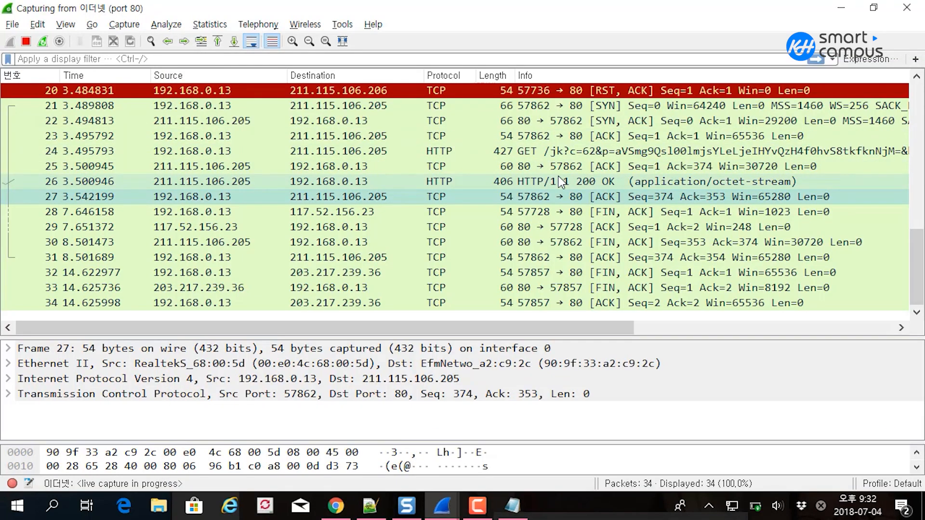
Switch back to Chrome, close the Brunch tab, and open Daum's 게임 page.
{"action": "key", "text": "alt+Tab"}
{"action": "left_click", "coordinate": [447, 87]}
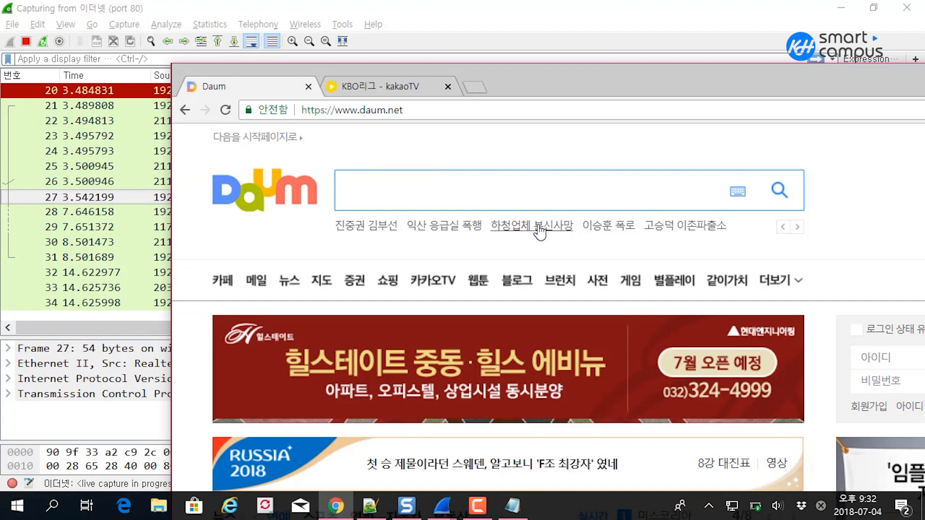
{"action": "left_click", "coordinate": [637, 288]}
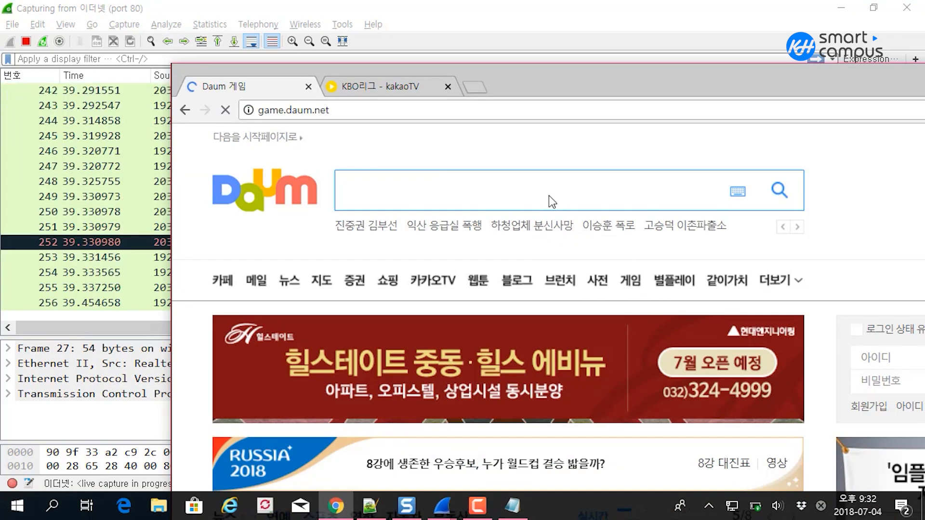
Examine Wireshark's port 80 packets from the 게임 page visit, including the details of an HTTP GET request.
{"action": "key", "text": "alt+Tab"}
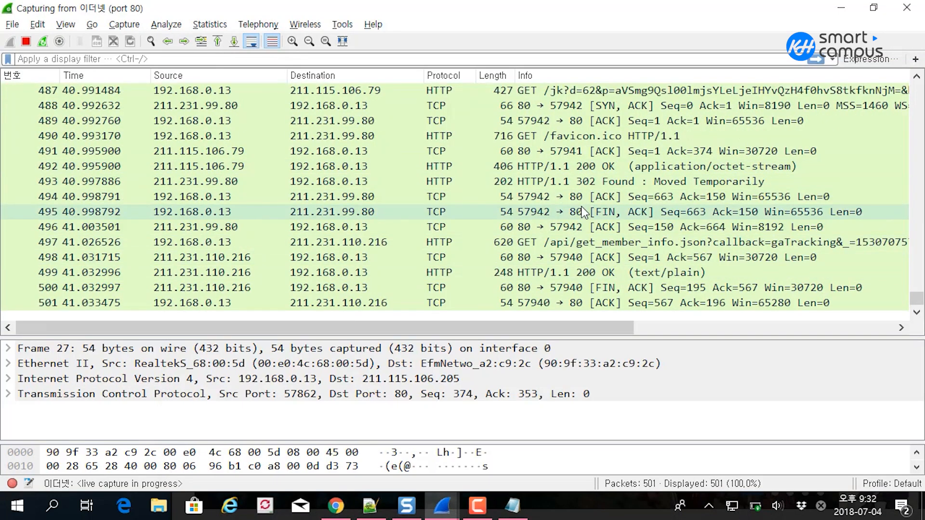
{"action": "left_click", "coordinate": [463, 212]}
{"action": "scroll", "coordinate": [450, 177], "scroll_direction": "up", "scroll_amount": 20}
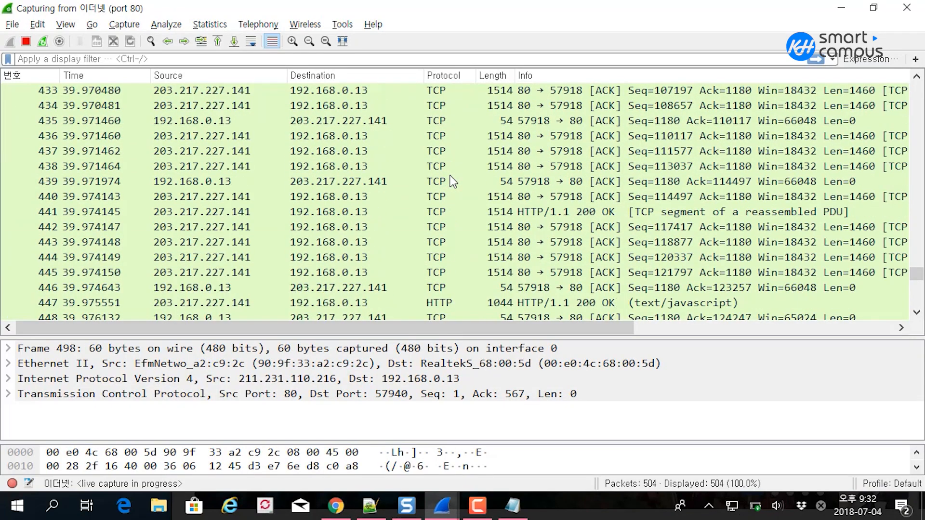
{"action": "scroll", "coordinate": [452, 182], "scroll_direction": "up", "scroll_amount": 20}
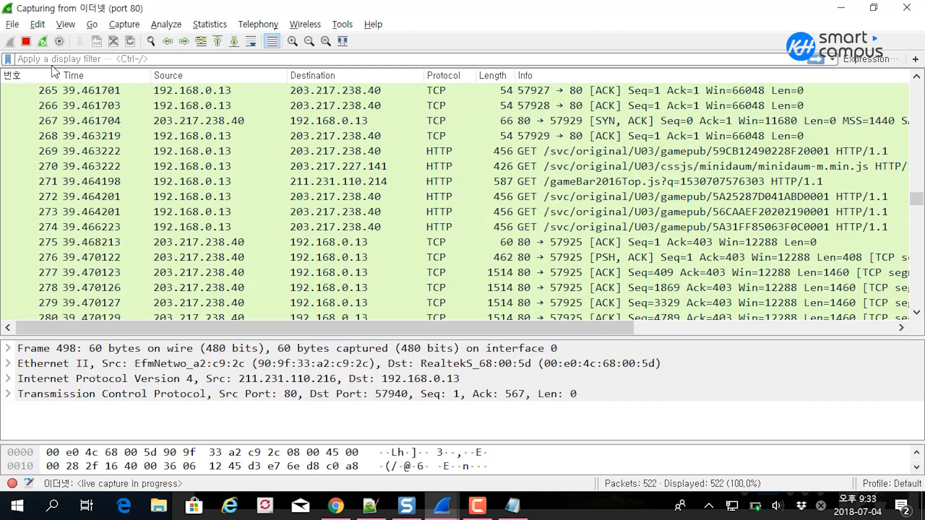
{"action": "left_click", "coordinate": [334, 156]}
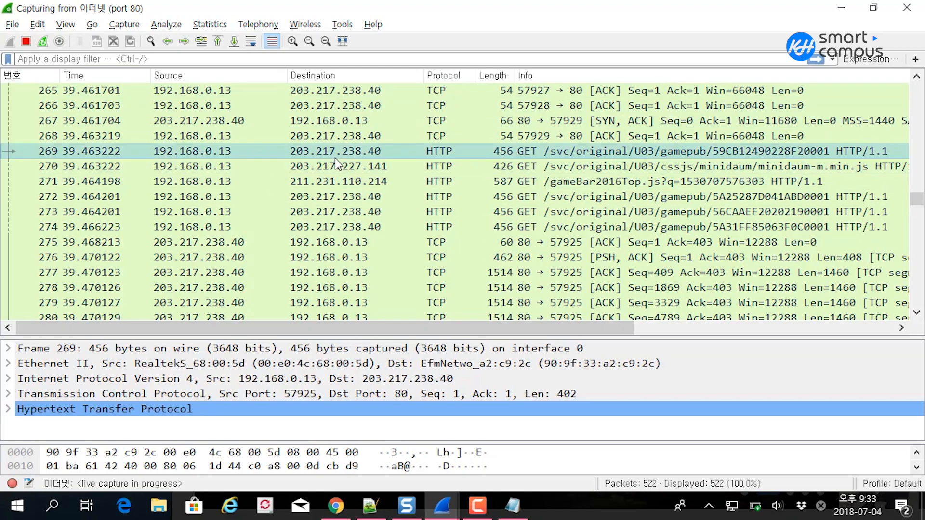
{"action": "scroll", "coordinate": [340, 183], "scroll_direction": "up", "scroll_amount": 4}
{"action": "scroll", "coordinate": [340, 184], "scroll_direction": "up", "scroll_amount": 8}
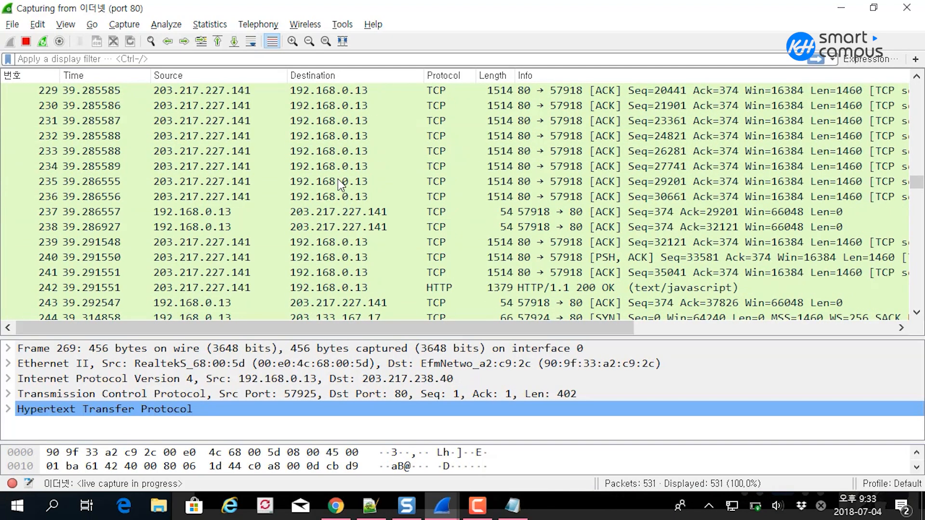
{"action": "scroll", "coordinate": [340, 184], "scroll_direction": "up", "scroll_amount": 11}
{"action": "scroll", "coordinate": [339, 183], "scroll_direction": "up", "scroll_amount": 3}
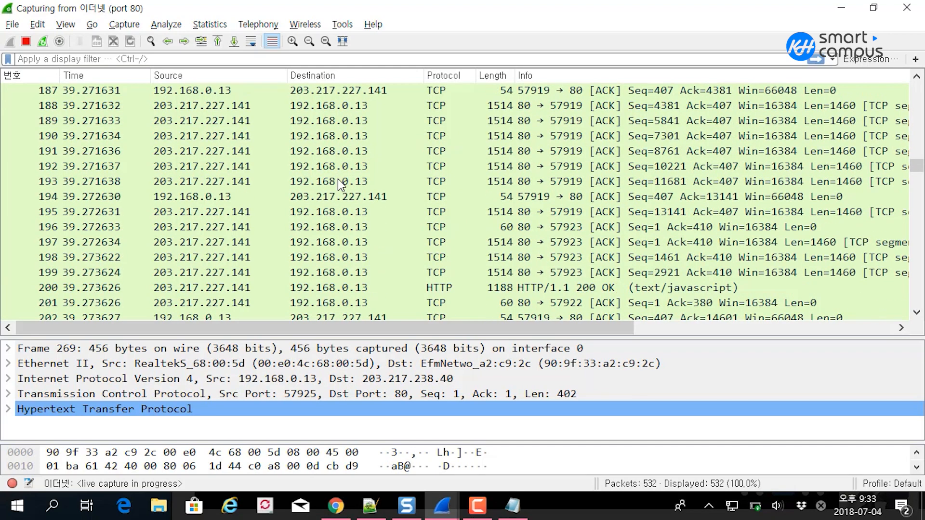
Stop the port 80 capture and remove the capture filter from the "이더넷" interface in the capture options.
{"action": "left_click", "coordinate": [26, 41]}
{"action": "left_click", "coordinate": [109, 24]}
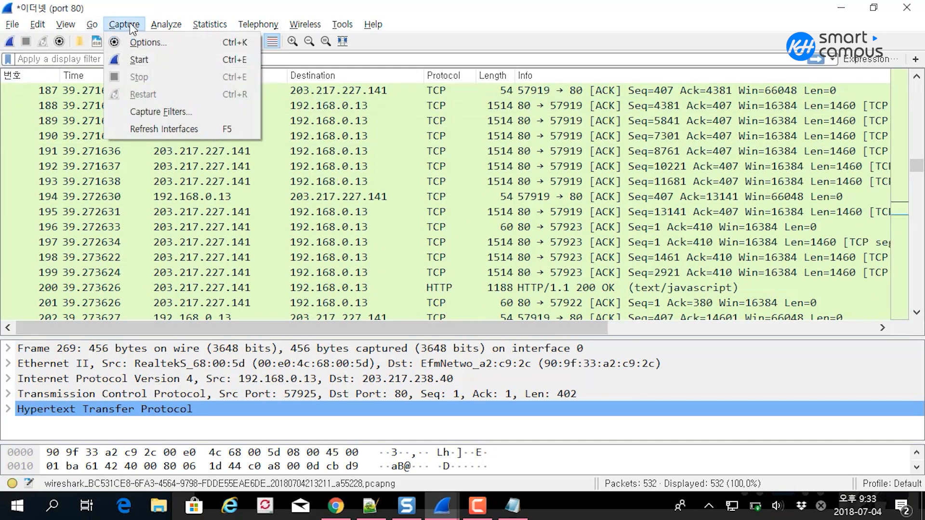
{"action": "left_click", "coordinate": [137, 46]}
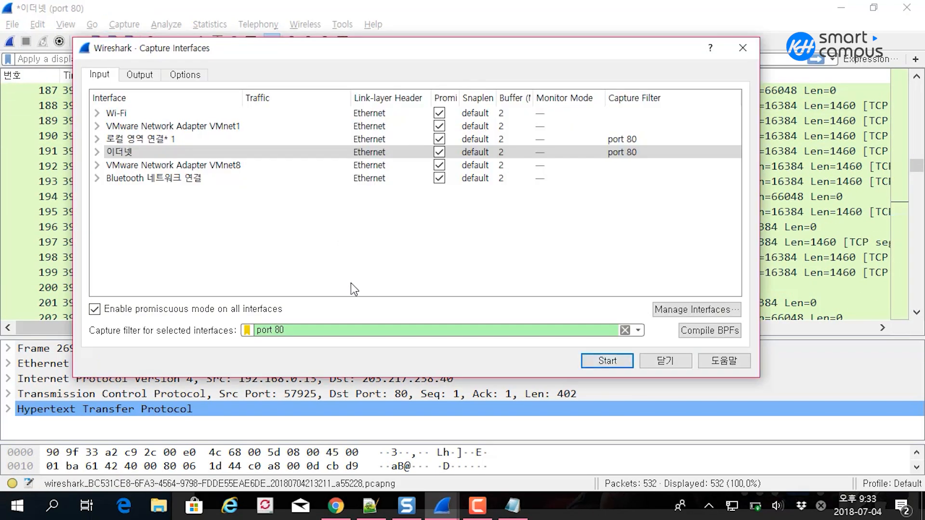
{"action": "triple_click", "coordinate": [269, 327]}
{"action": "key", "text": "BackSpace"}
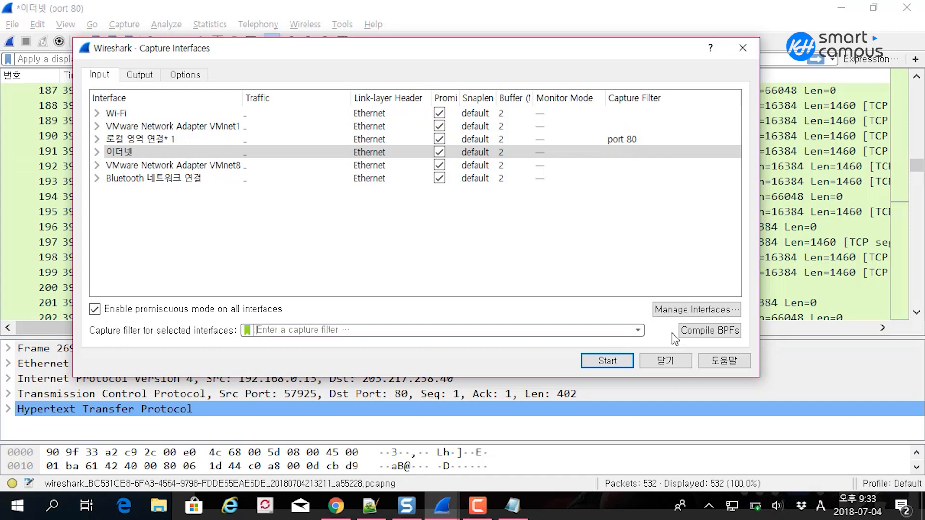